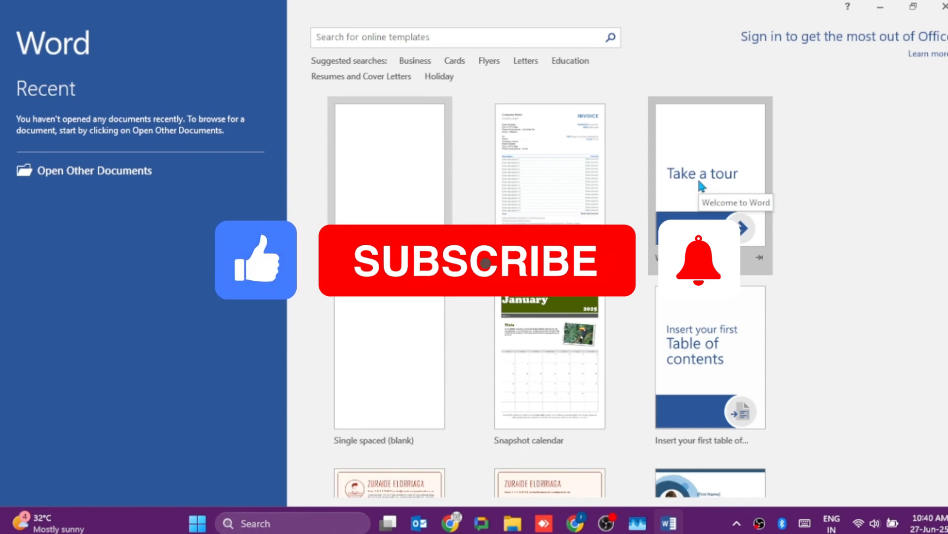
- Create a new blank document and display its gridlines
scroll(810, 302, "down", 5)
scroll(810, 302, "down", 7)
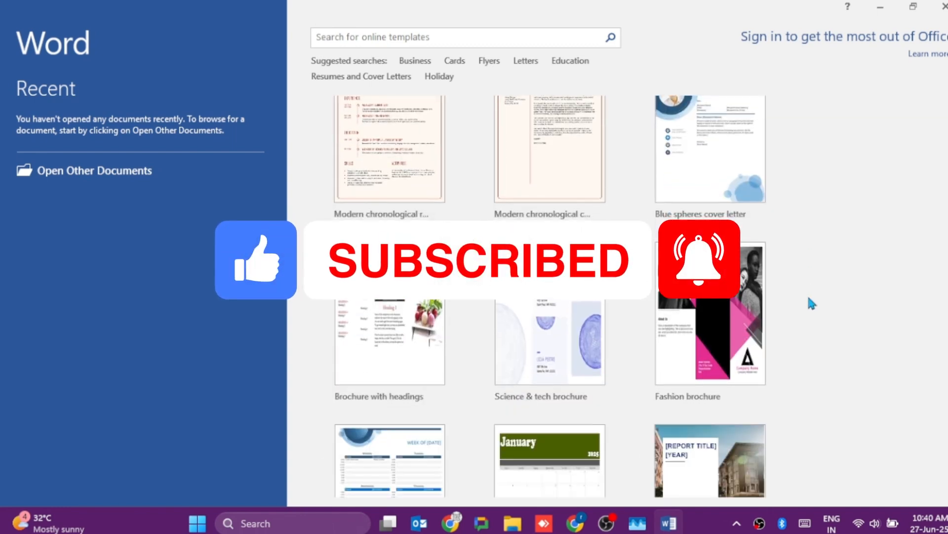
scroll(810, 303, "up", 12)
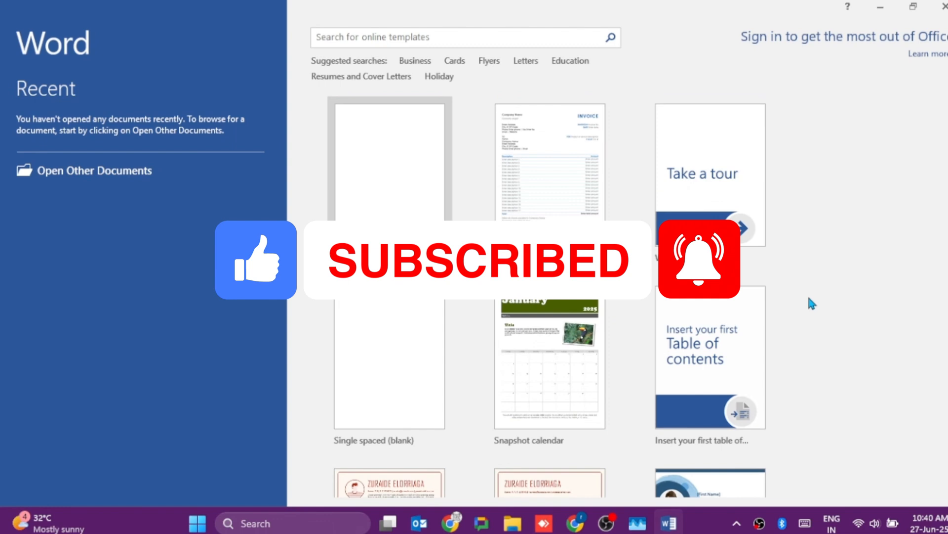
left_click(419, 184)
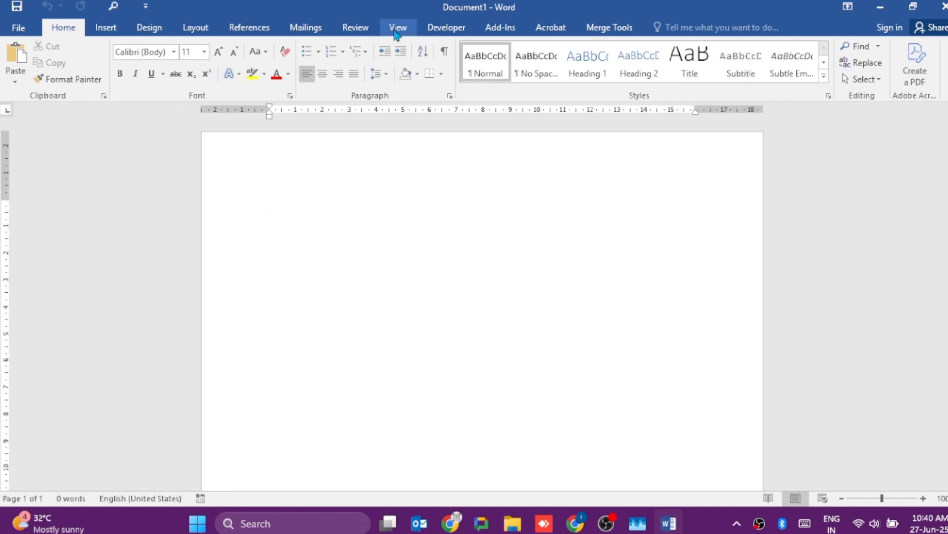
left_click(394, 28)
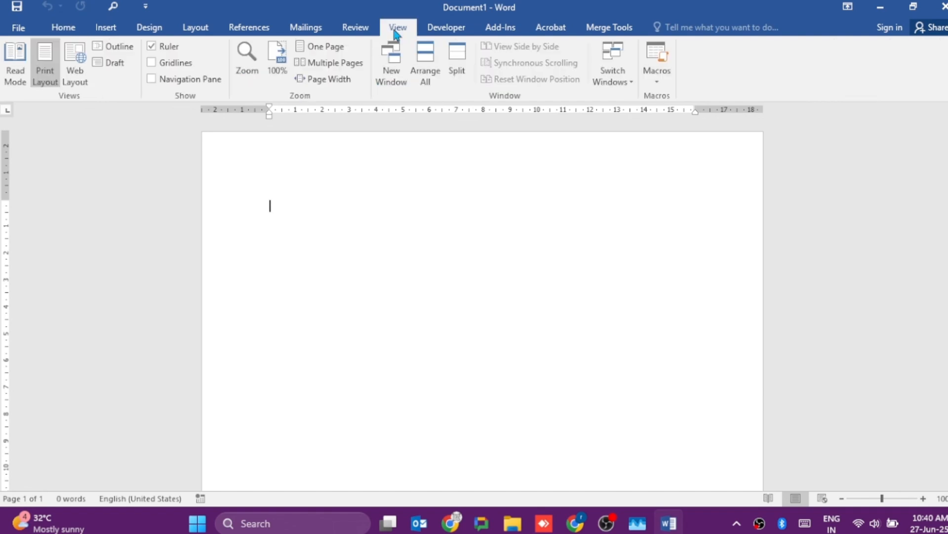
left_click(155, 65)
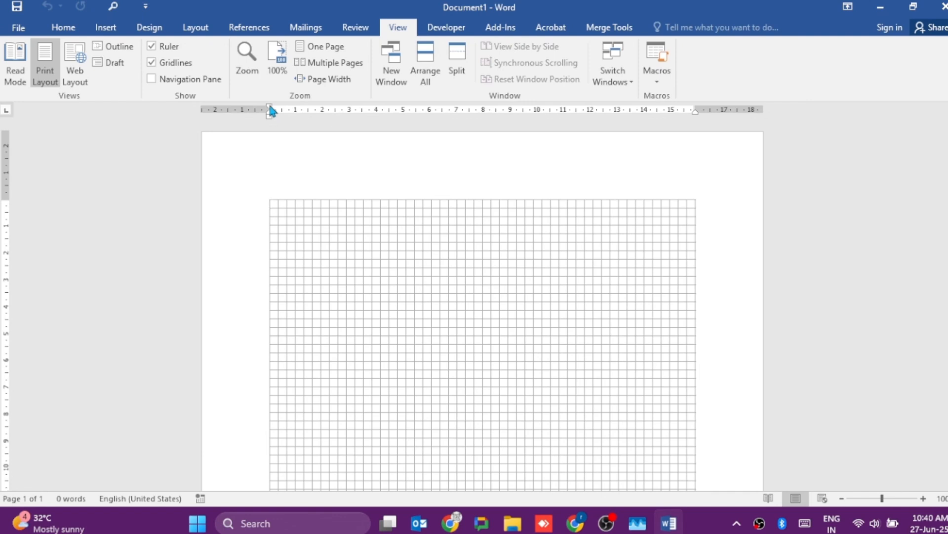
- Move the first-line and hanging indents about 0.6 cm outward past the left margin on the ruler
left_click_drag(272, 111, 256, 112)
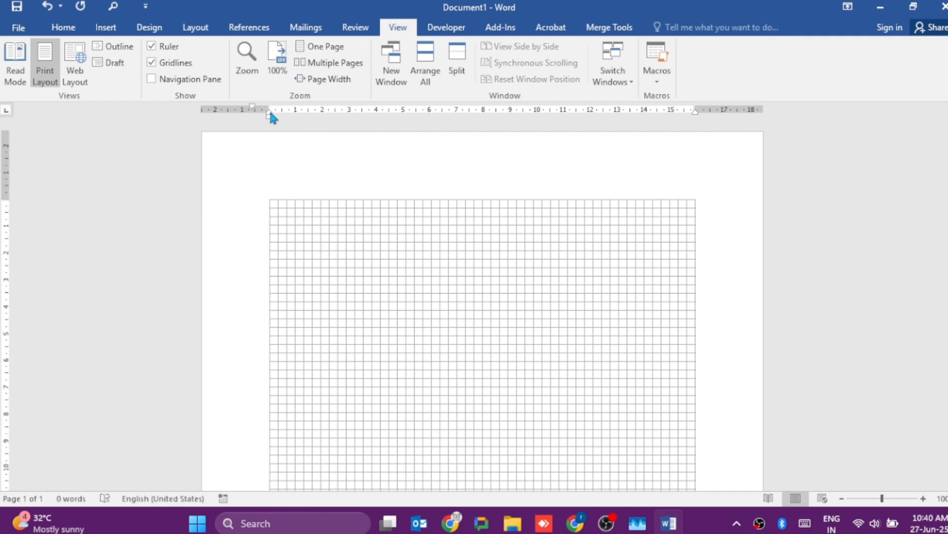
left_click_drag(270, 112, 253, 117)
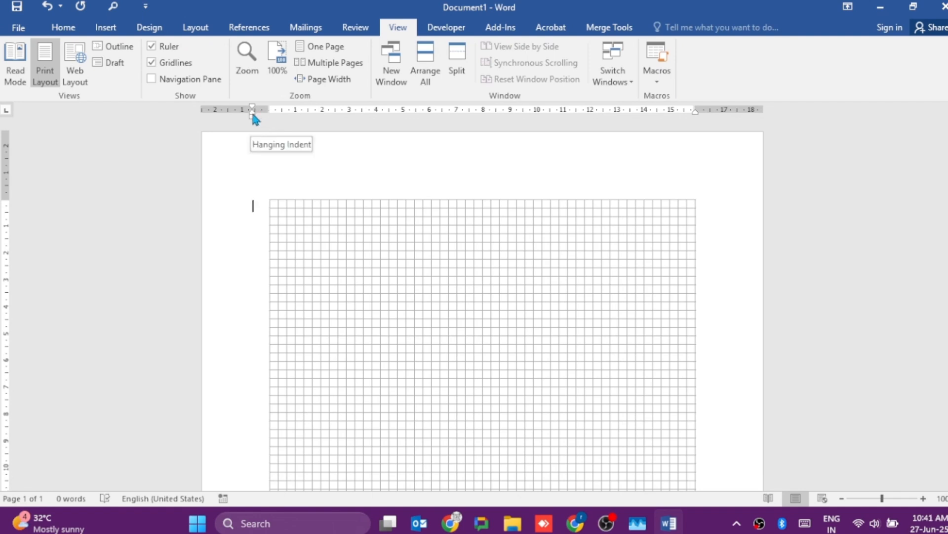
- Enter the sample text "sdaaa" to test the indent, and delete it again
type("sdaaa")
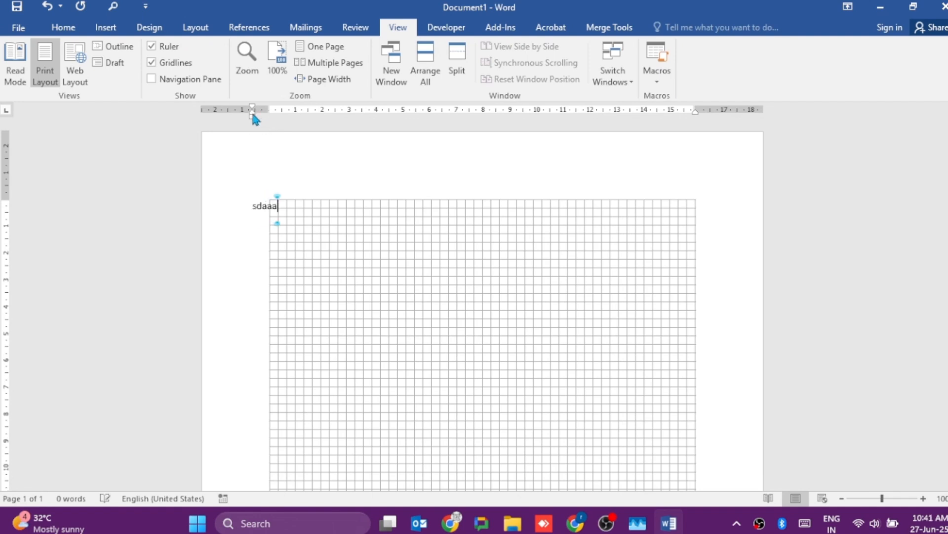
key("BackSpace")
key("BackSpace")
key("BackSpace")
key("BackSpace")
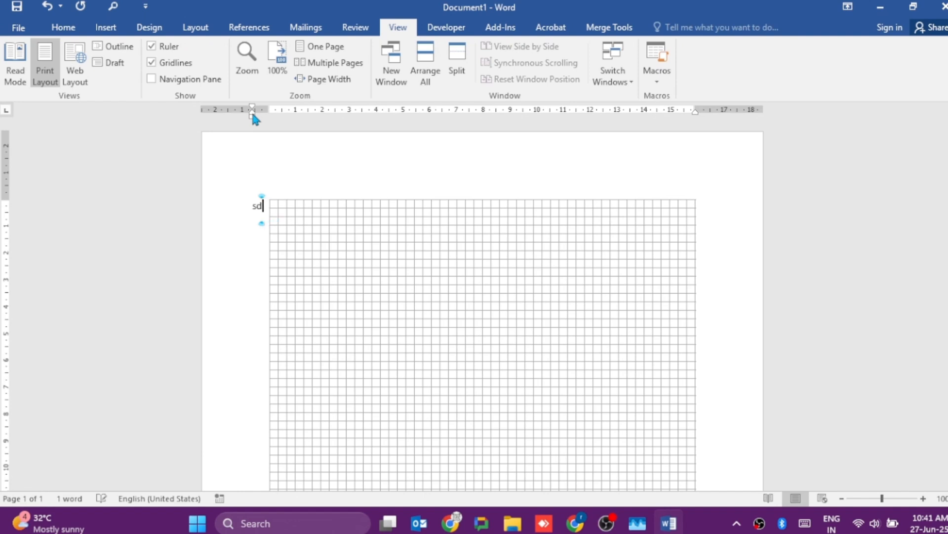
key("BackSpace")
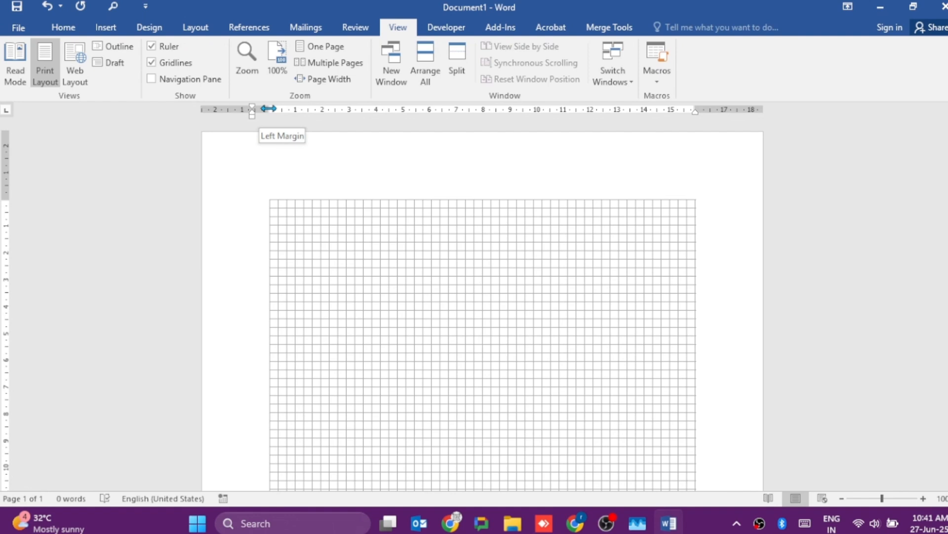
- Move the left and right page margins outward by about 0.6 cm each and align the right indent with the right margin
left_click_drag(270, 108, 254, 109)
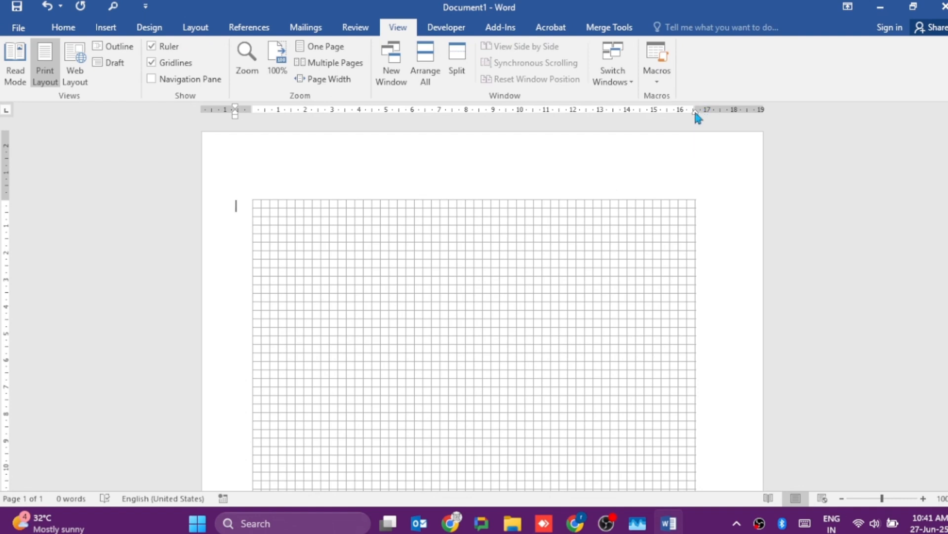
left_click_drag(695, 113, 713, 111)
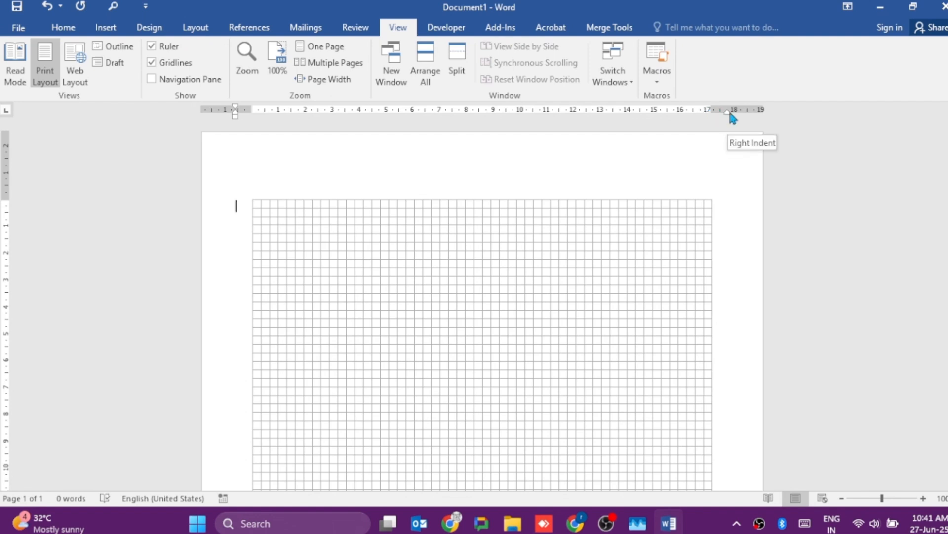
left_click_drag(731, 116, 713, 117)
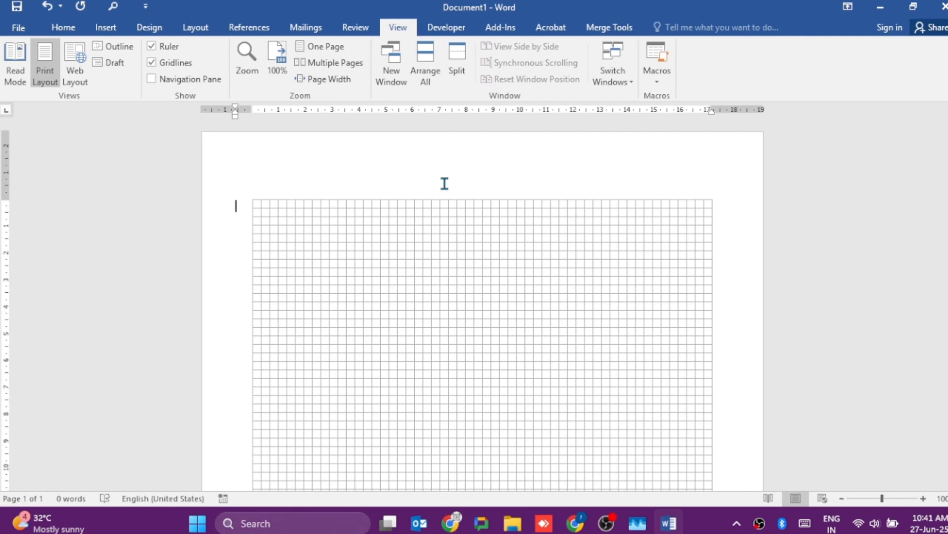
- Hide the gridlines and show the Navigation pane
left_click(153, 63)
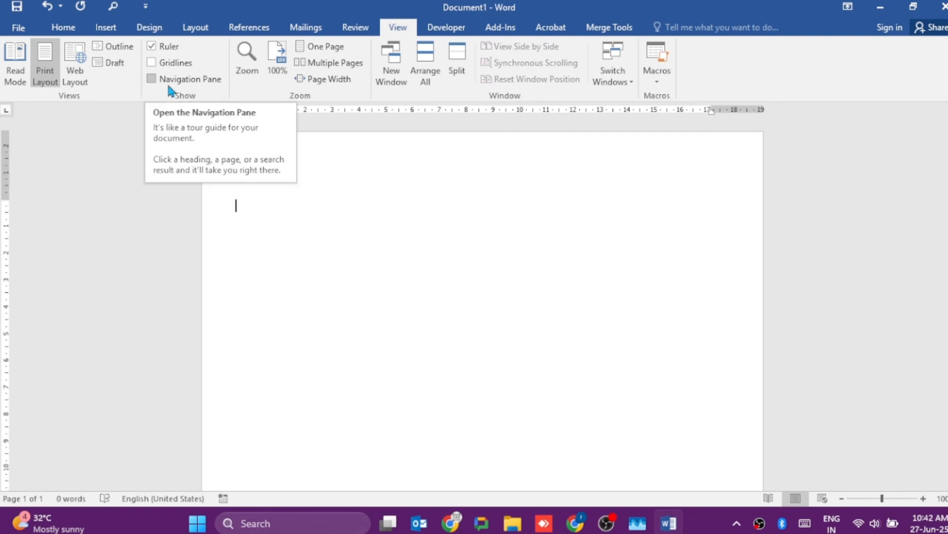
left_click(168, 87)
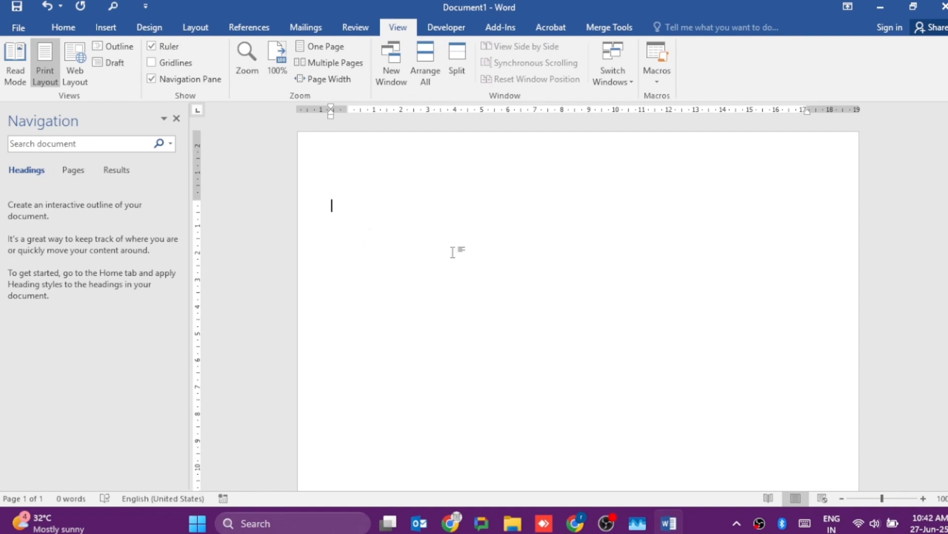
- Add the text "Title 1" at the start of the document and apply the Heading 1 style to it
type("Title 1")
key("Return")
left_click(60, 28)
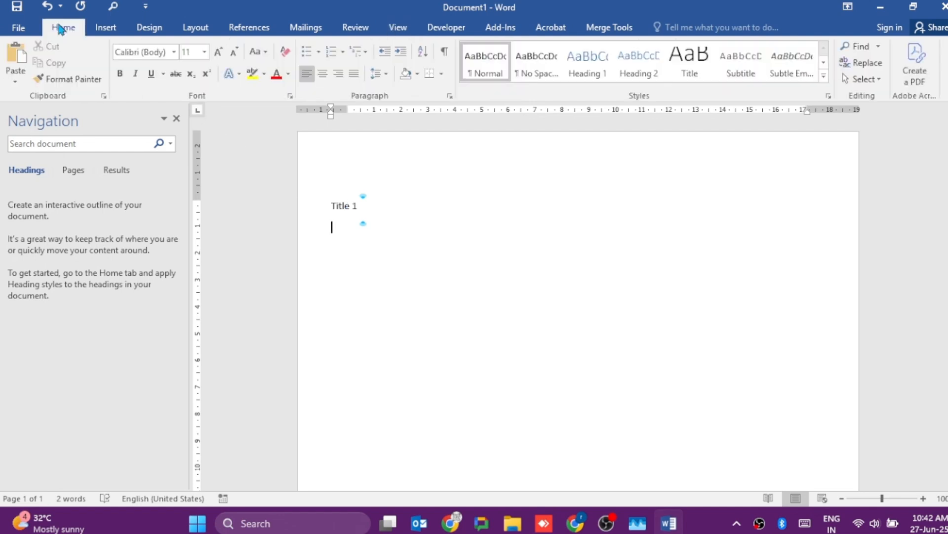
left_click(588, 74)
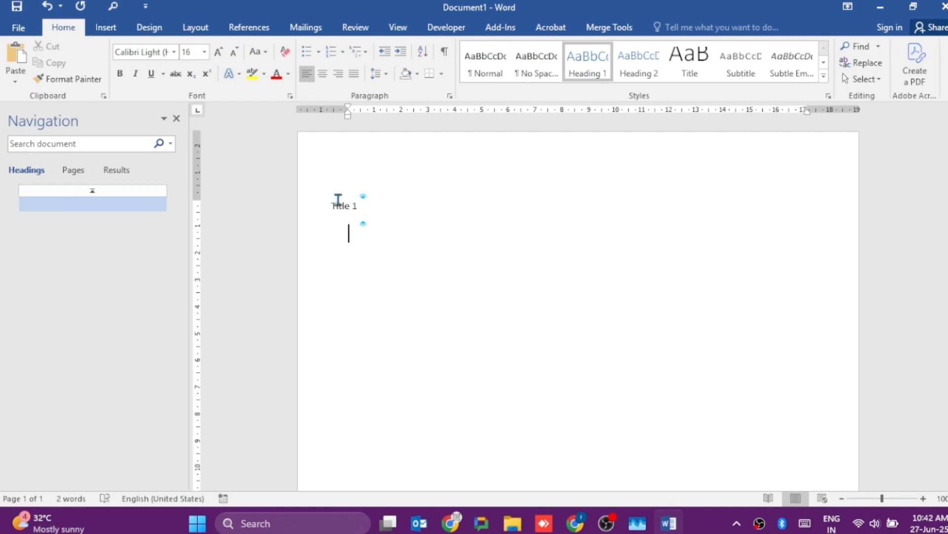
triple_click(335, 203)
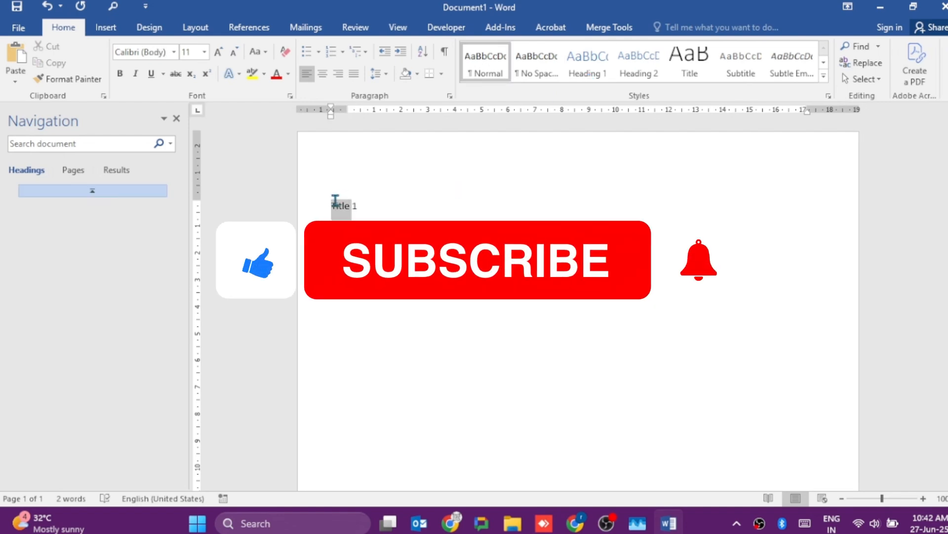
left_click(604, 84)
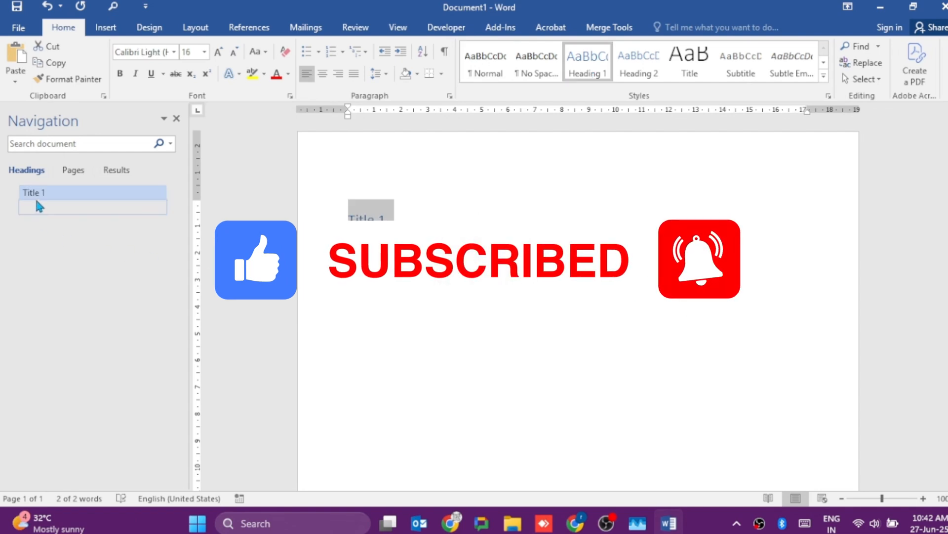
- Jump to the Title 1 heading through the Navigation pane and add several blank lines below it
left_click(52, 196)
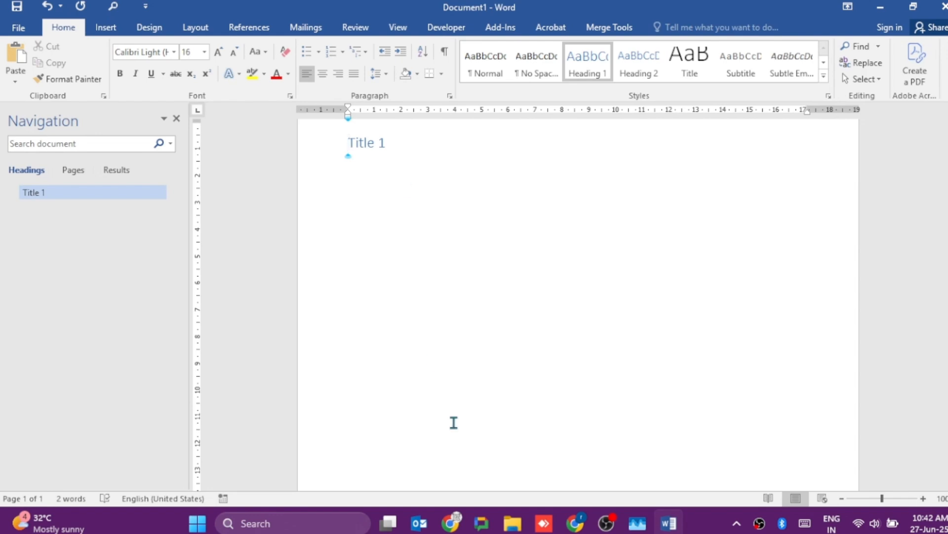
key("Right")
key("Right")
key("Right")
key("Right")
key("Right")
key("Right")
key("Right")
key("Return")
key("Return")
key("Return")
key("Return")
key("Return")
key("Return")
key("Return")
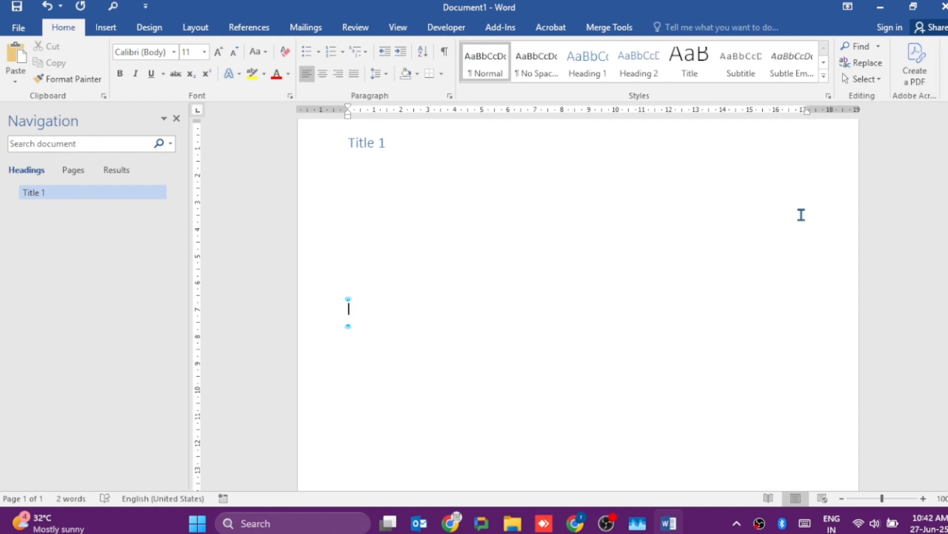
- Add the line "Already text typed" in the Subtitle style below the blank lines
left_click(734, 79)
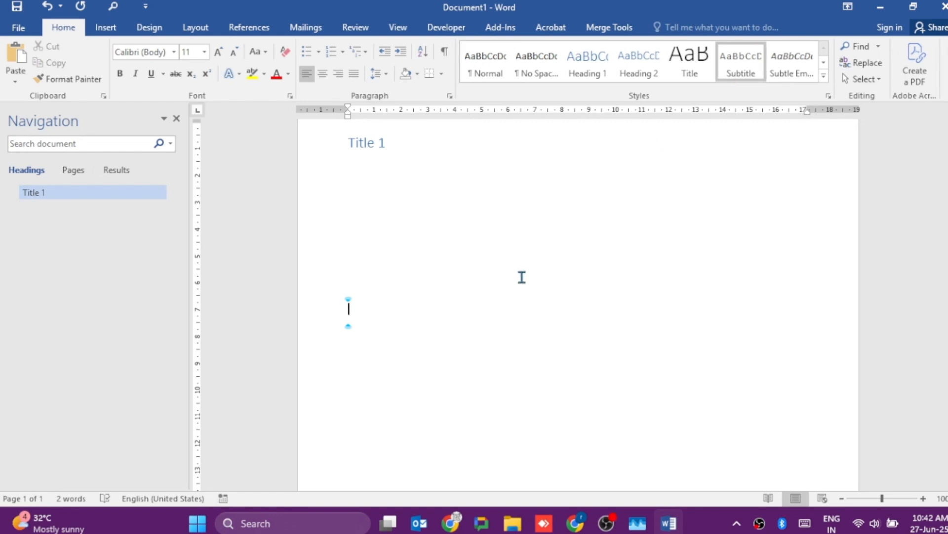
type("already ")
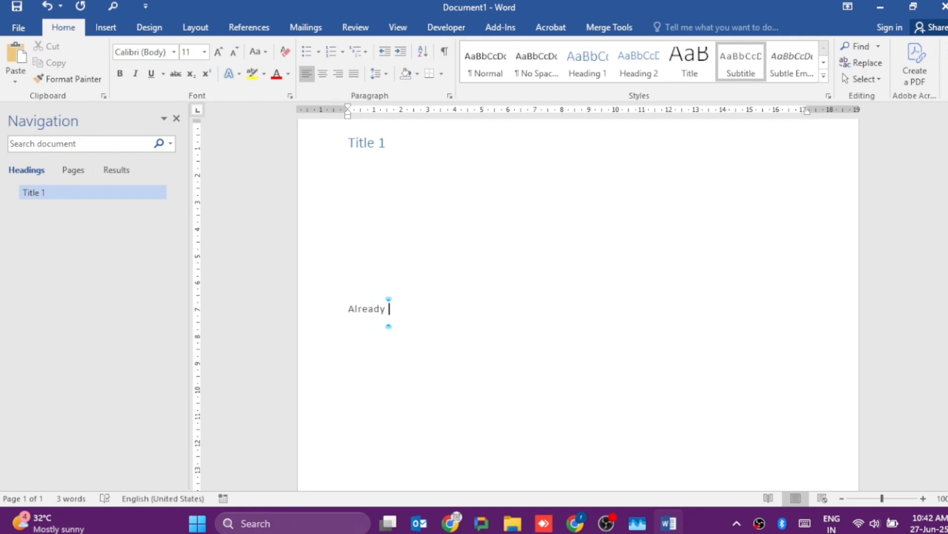
type("text typed")
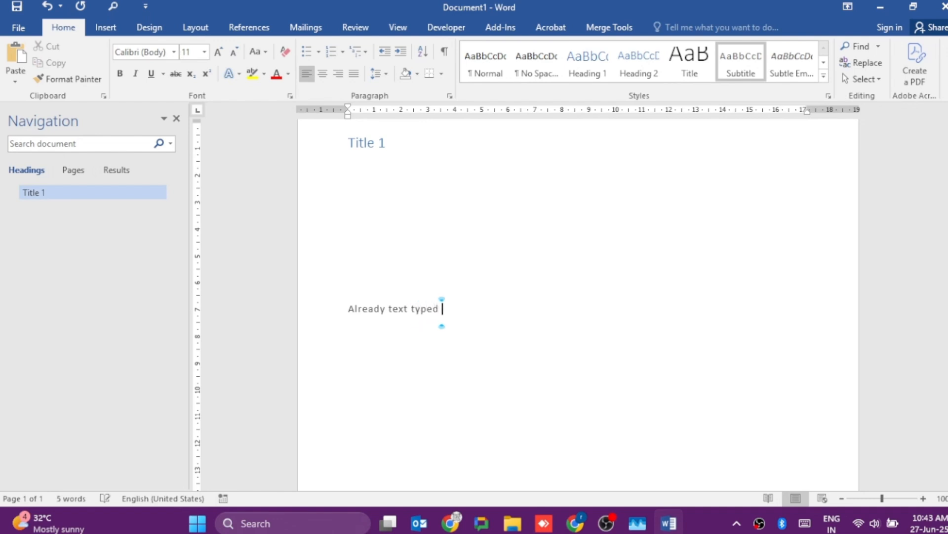
- Add "Title 2" as a Heading 2 below the subtitle line, followed by a new line
key("Return")
key("Return")
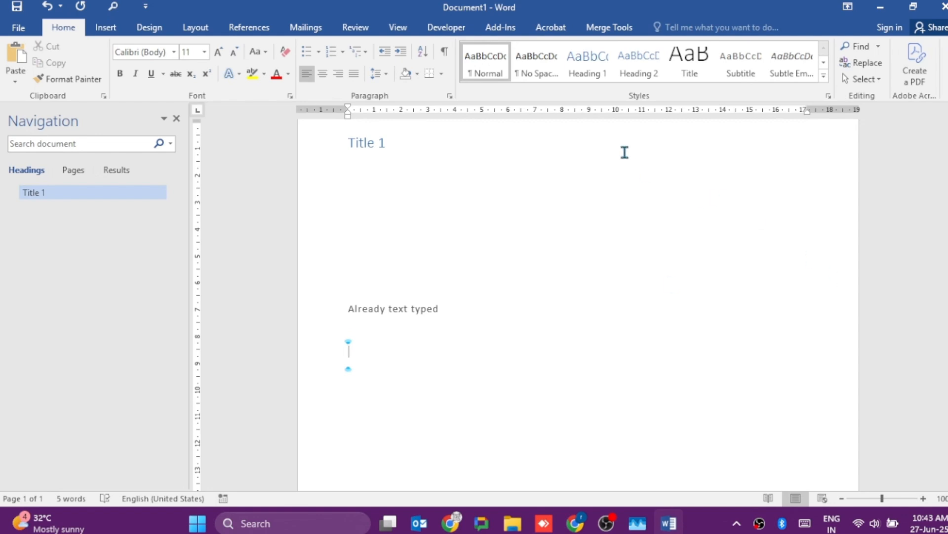
left_click(645, 77)
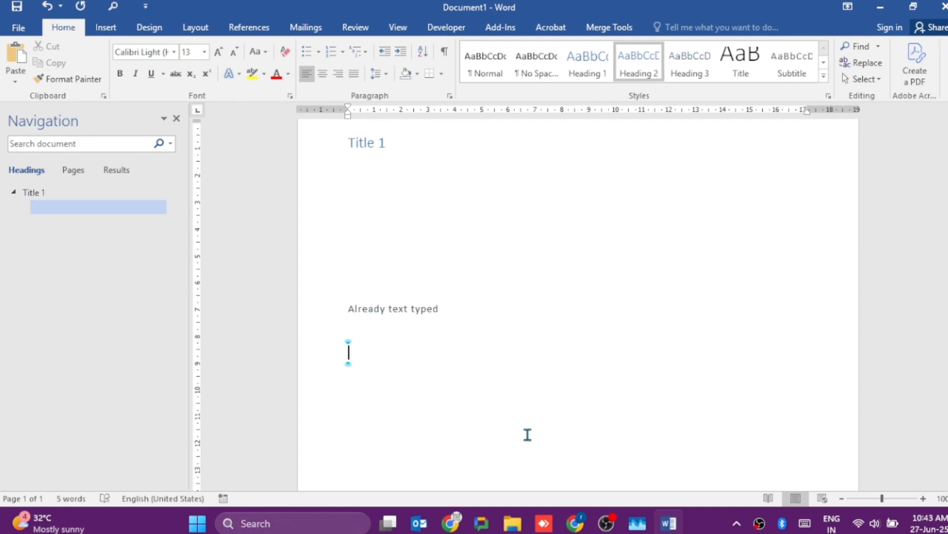
type("Ttile")
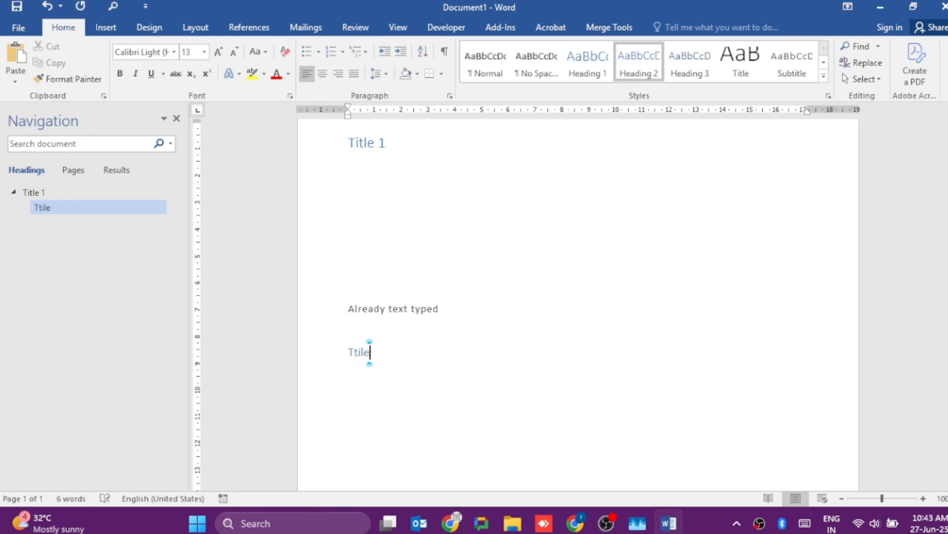
key("BackSpace")
key("BackSpace")
key("BackSpace")
key("BackSpace")
type("itle 2")
key("Return")
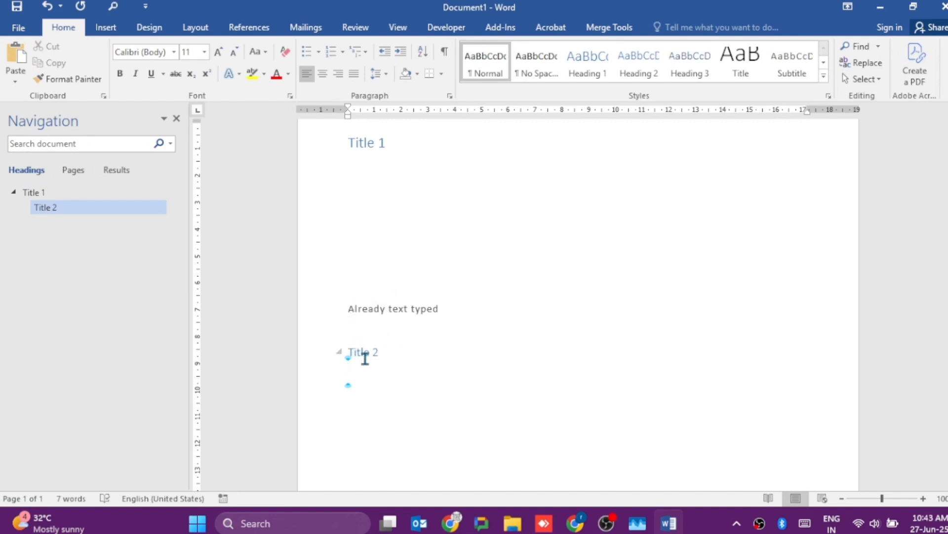
- Indent the first line of "Already text typed" and restyle the whole line as Heading 2
left_click(348, 310)
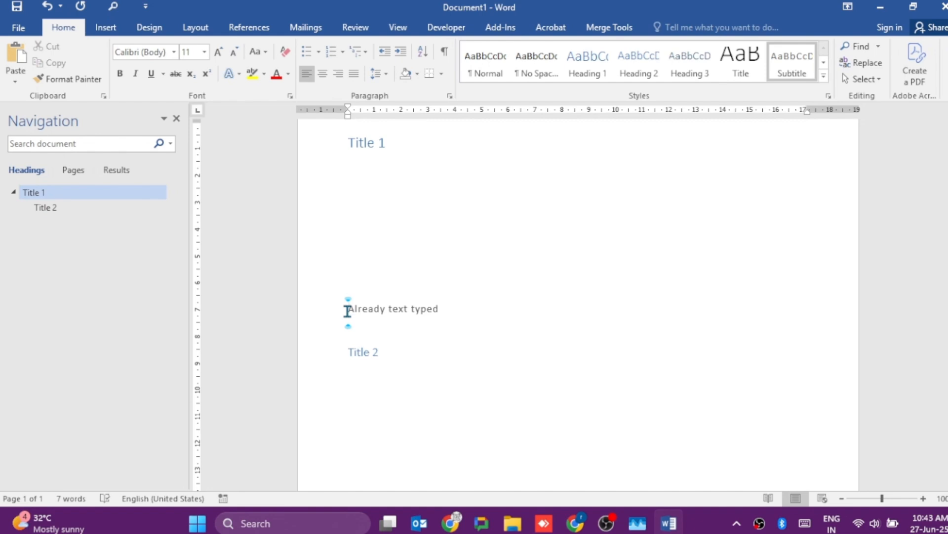
key("Tab")
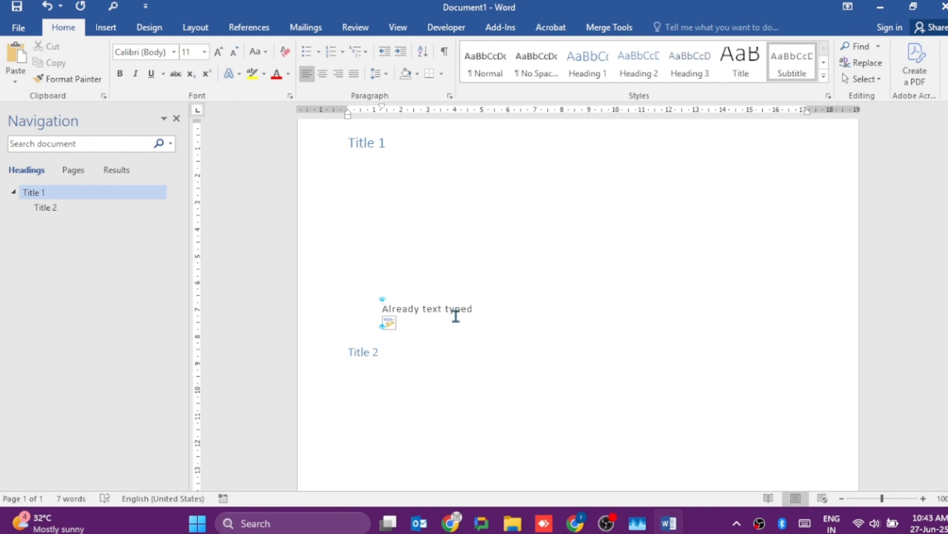
triple_click(457, 319)
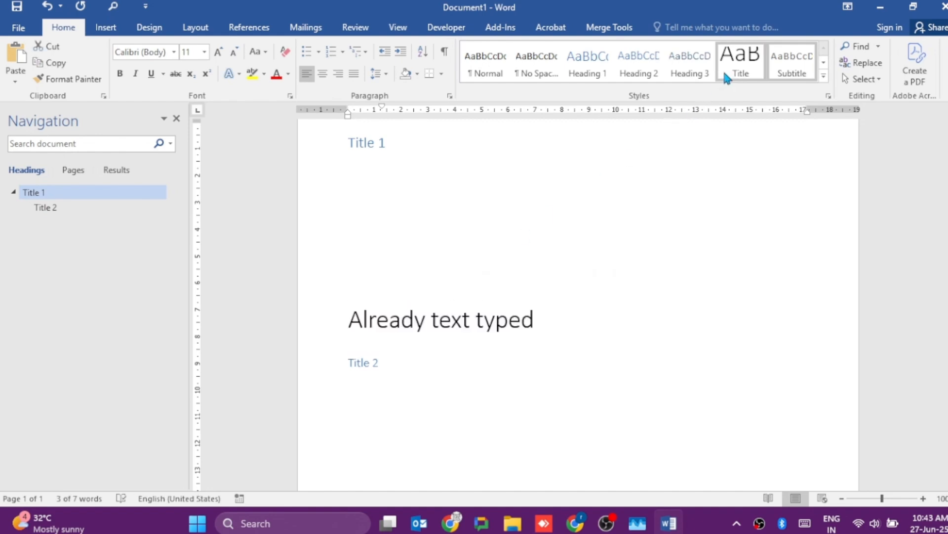
left_click(658, 78)
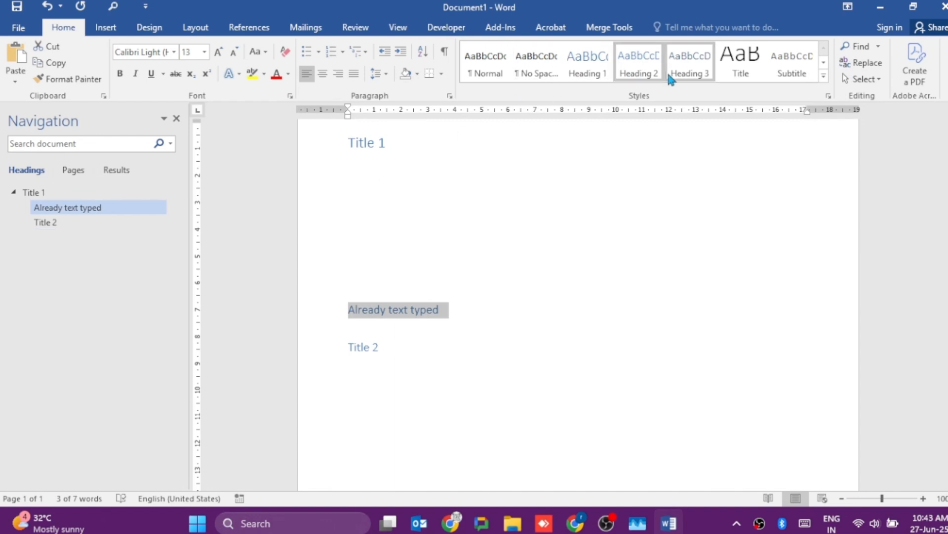
- Try the Title style on "Already text typed" and undo it
left_click(751, 74)
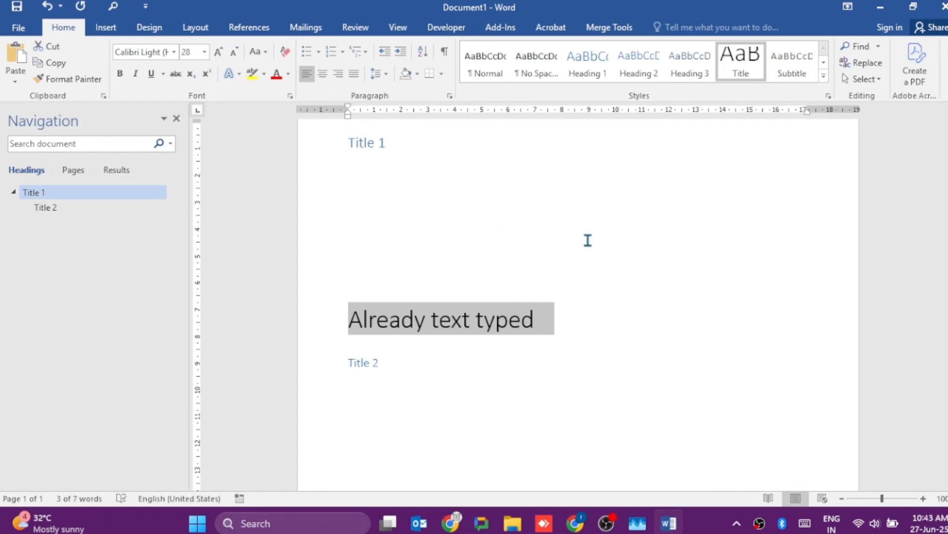
key("ctrl+z")
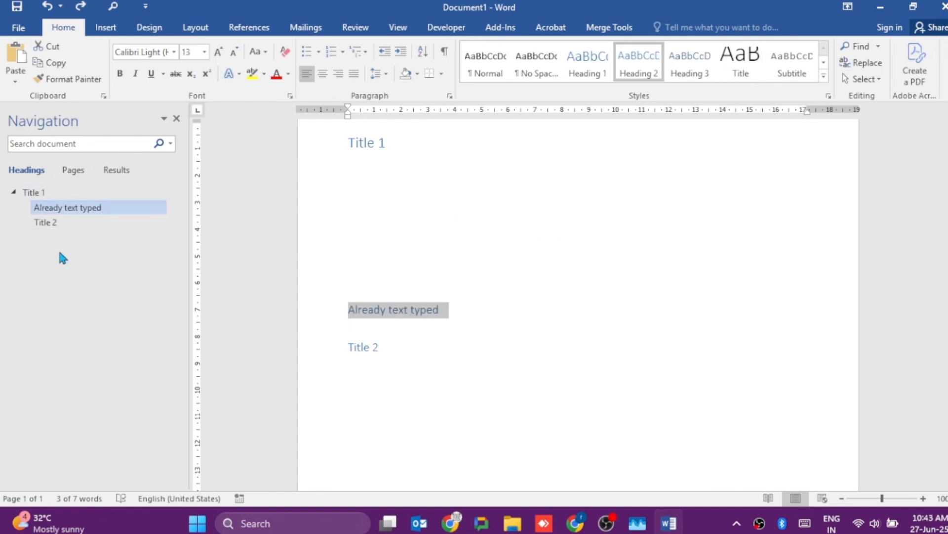
- Show the page thumbnails in the Navigation pane
left_click(73, 174)
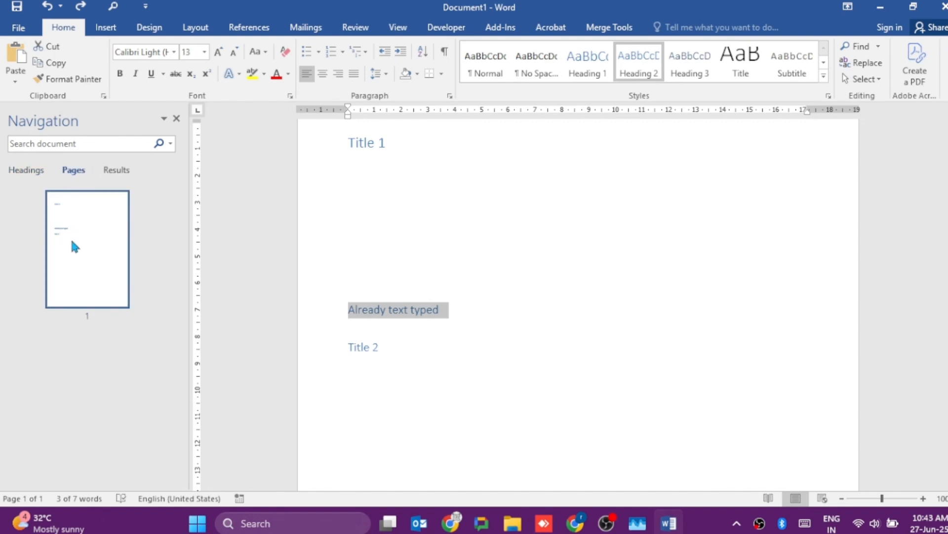
- Search the document for "text" in the Navigation pane and view the matches among the results and headings
left_click(119, 171)
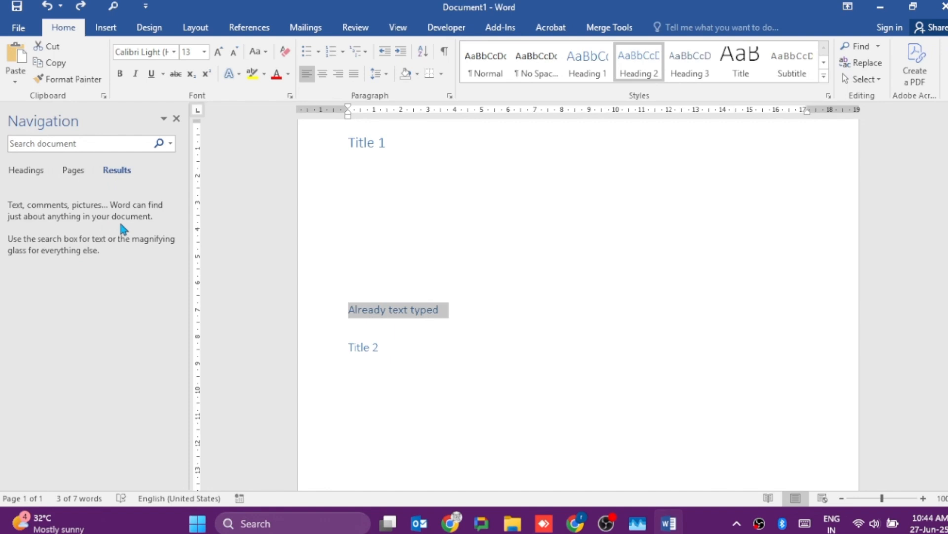
left_click(36, 172)
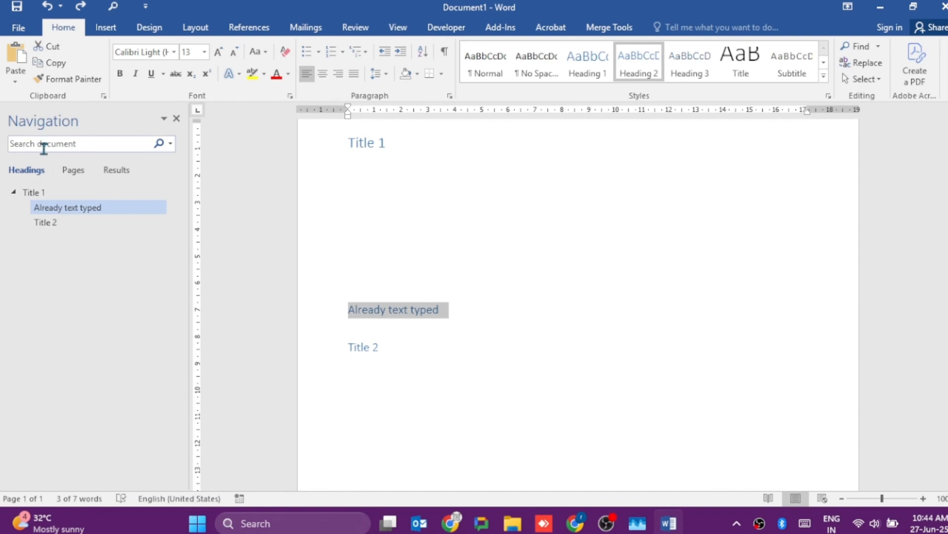
left_click(43, 147)
type("text")
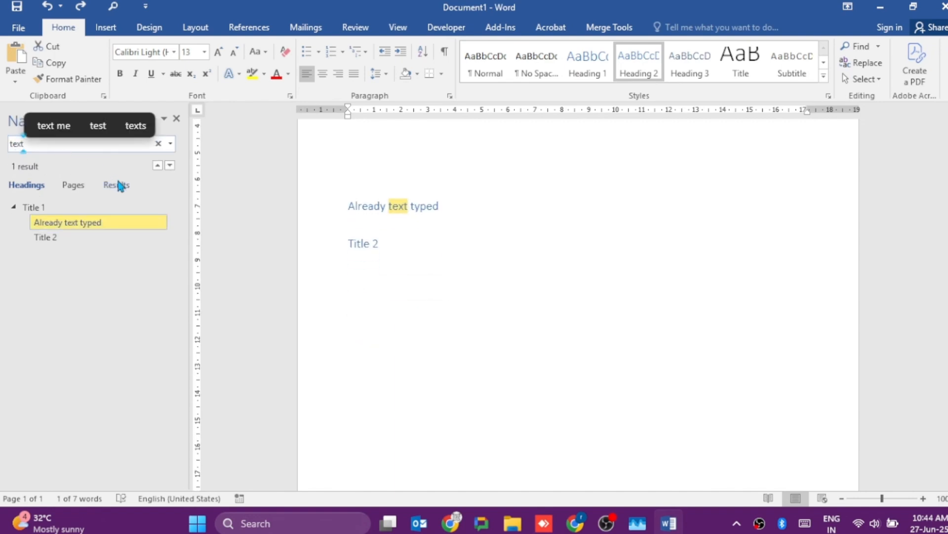
left_click(120, 185)
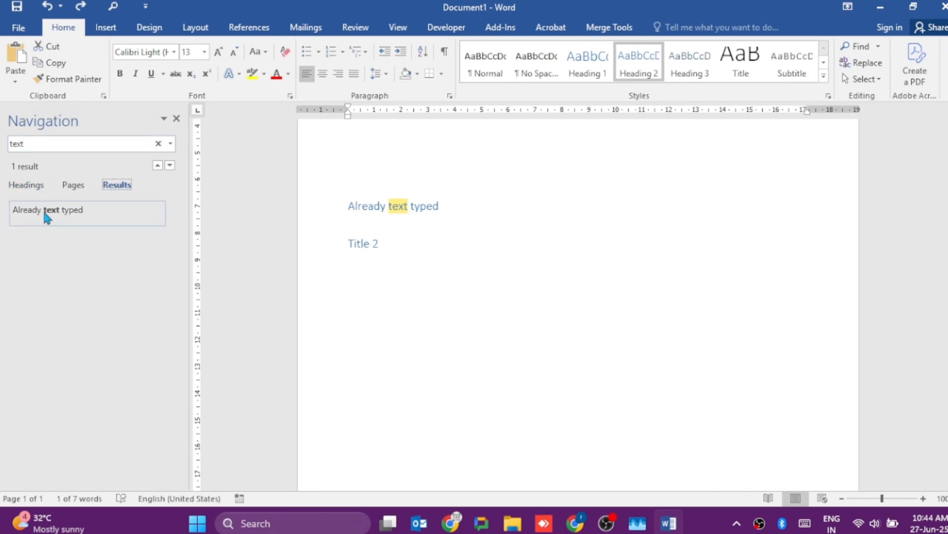
left_click(22, 187)
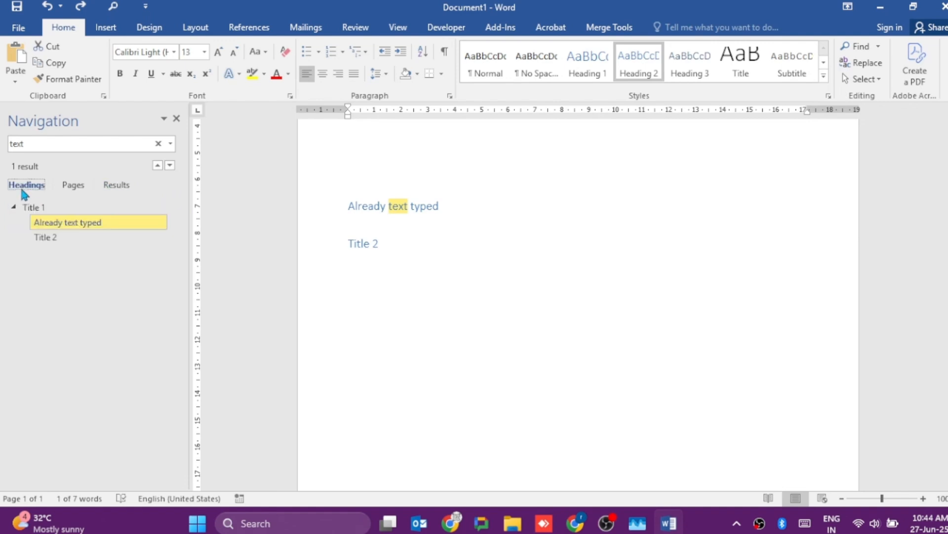
- Close the Navigation pane and delete all of the document's content
left_click(177, 119)
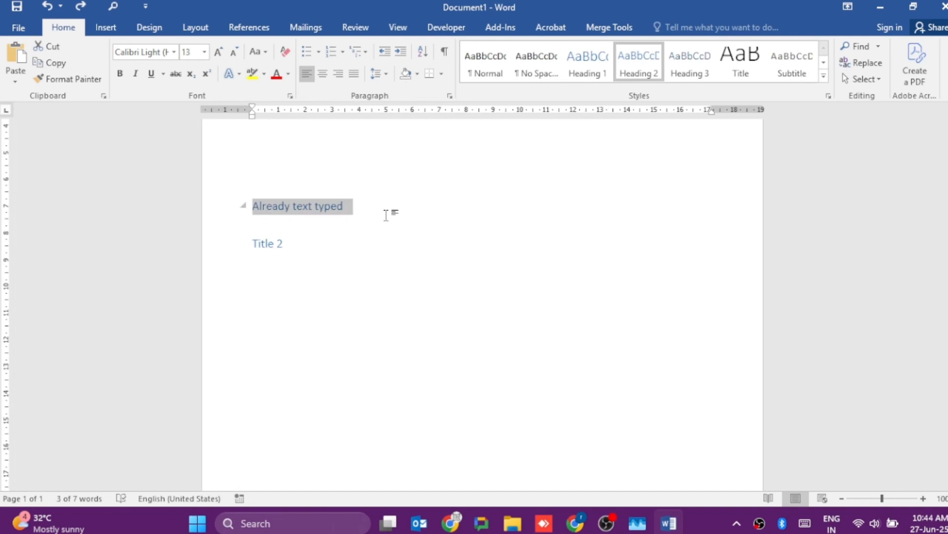
key("ctrl+a")
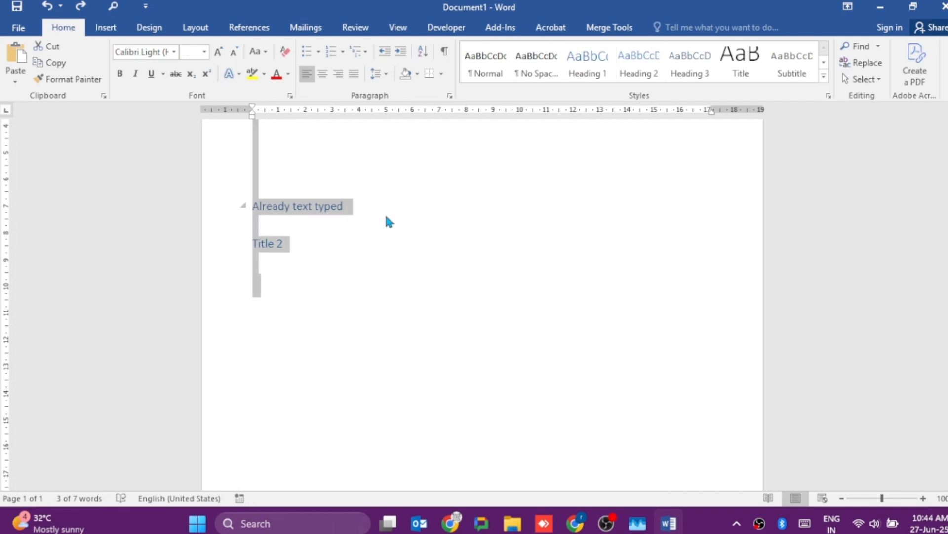
key("BackSpace")
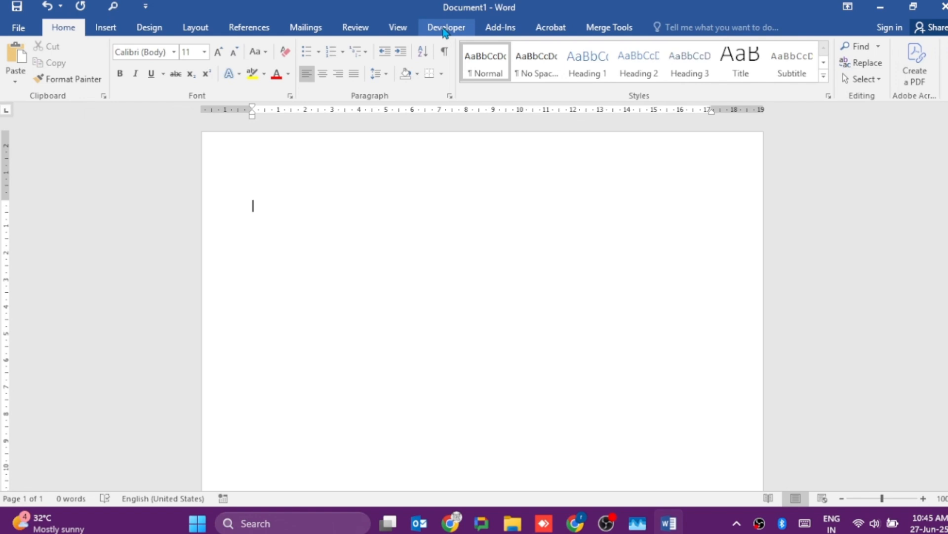
- Disable and re-enable the Developer tab in Word's ribbon customization options, keeping it enabled
left_click(18, 27)
left_click(55, 419)
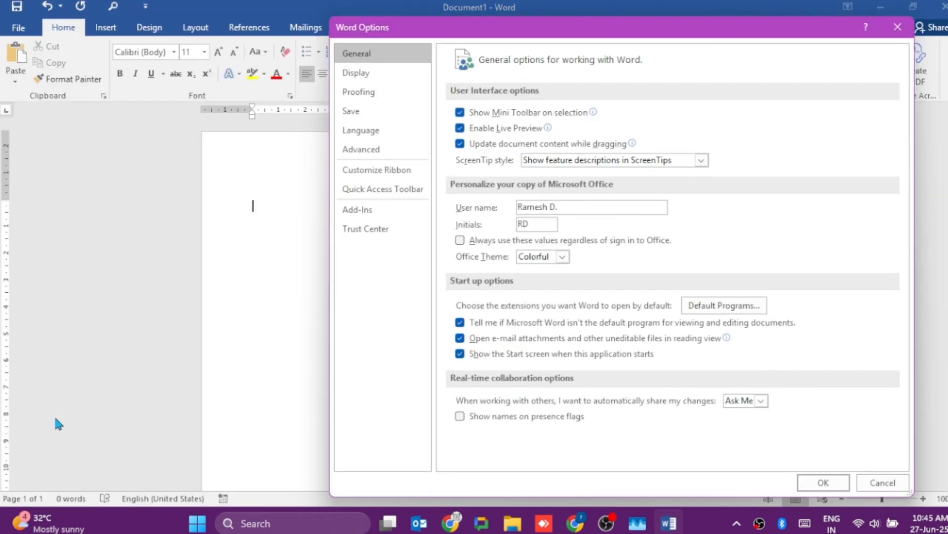
left_click(397, 172)
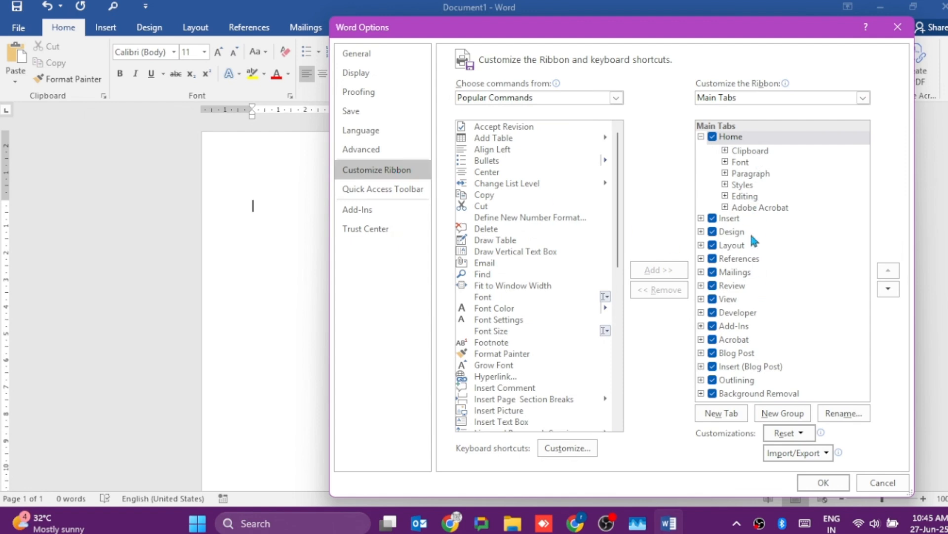
left_click(713, 313)
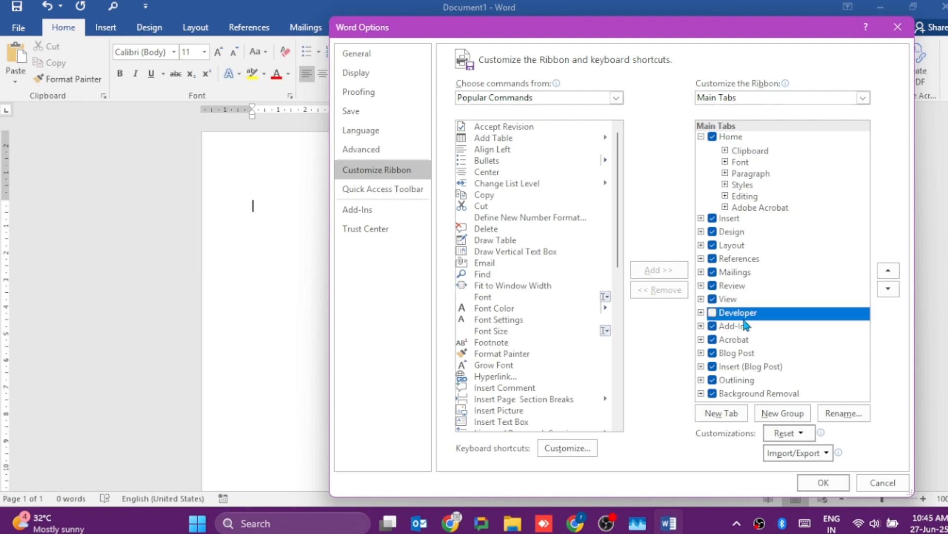
left_click(715, 316)
left_click(821, 482)
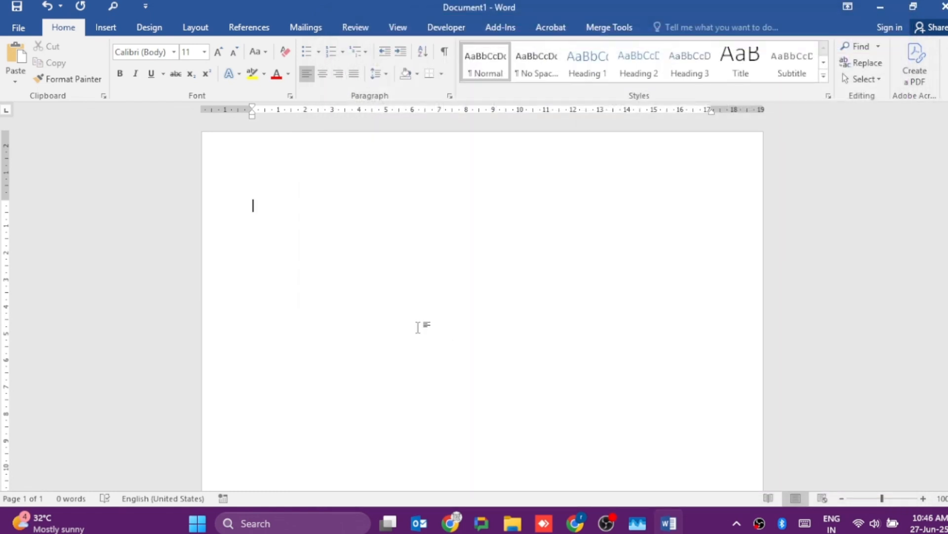
- Turn on the developer Design Mode and write the label "Name (Capital Letter) :" on the first line
left_click(447, 35)
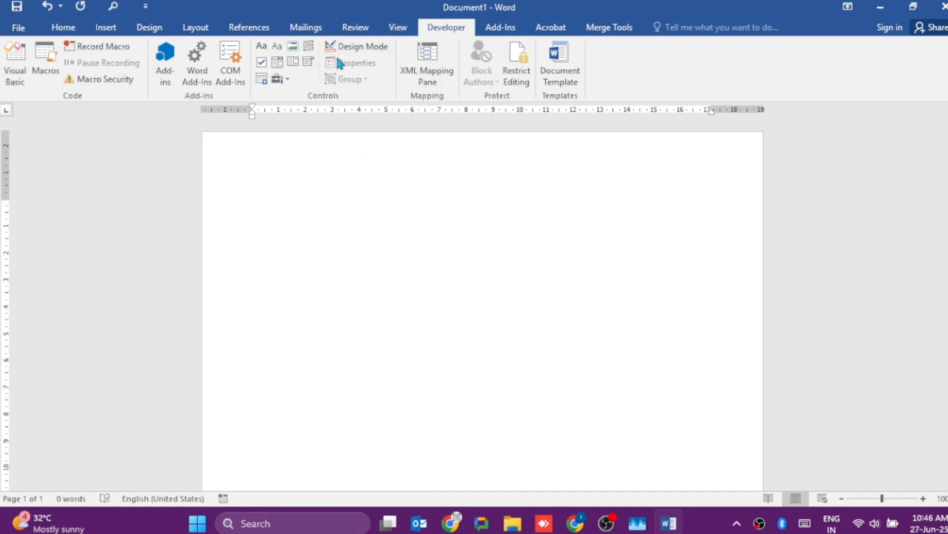
left_click(364, 49)
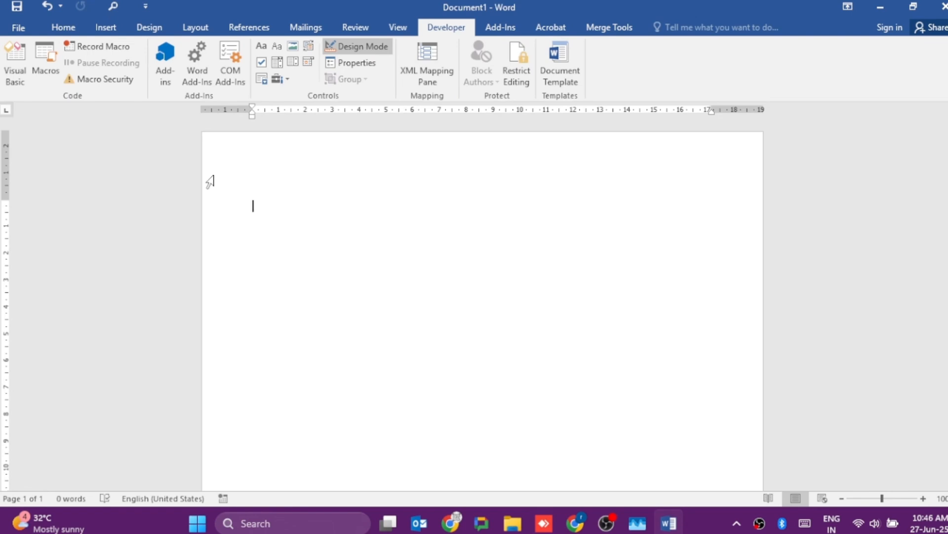
type("Name (Capp")
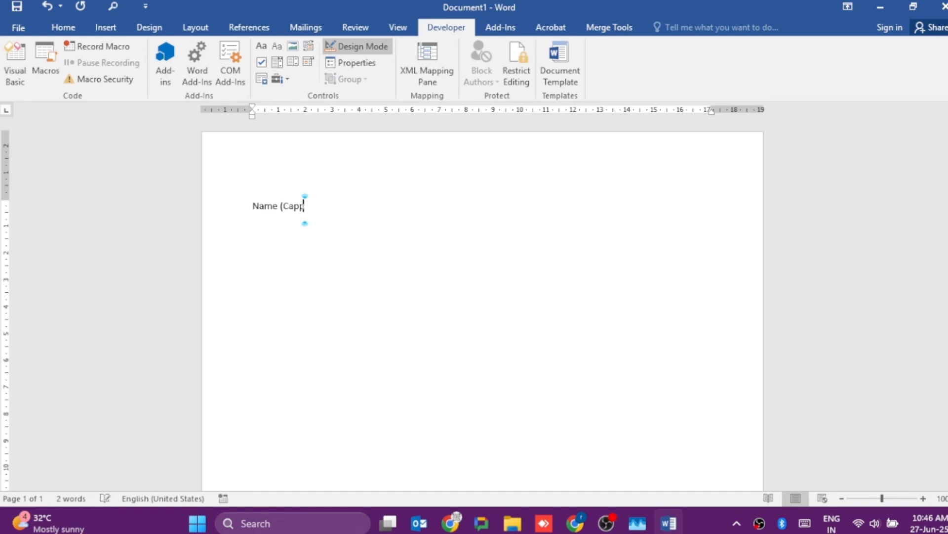
type("i")
key("BackSpace")
type("ital Letter) :")
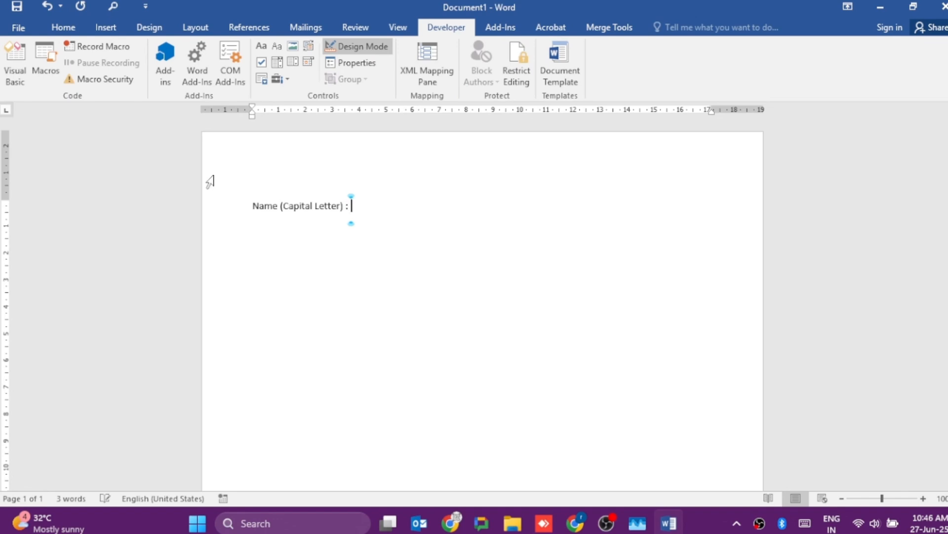
- Insert a rich text content control after the name label and replace its placeholder wording with "enter your full Name."
left_click(261, 46)
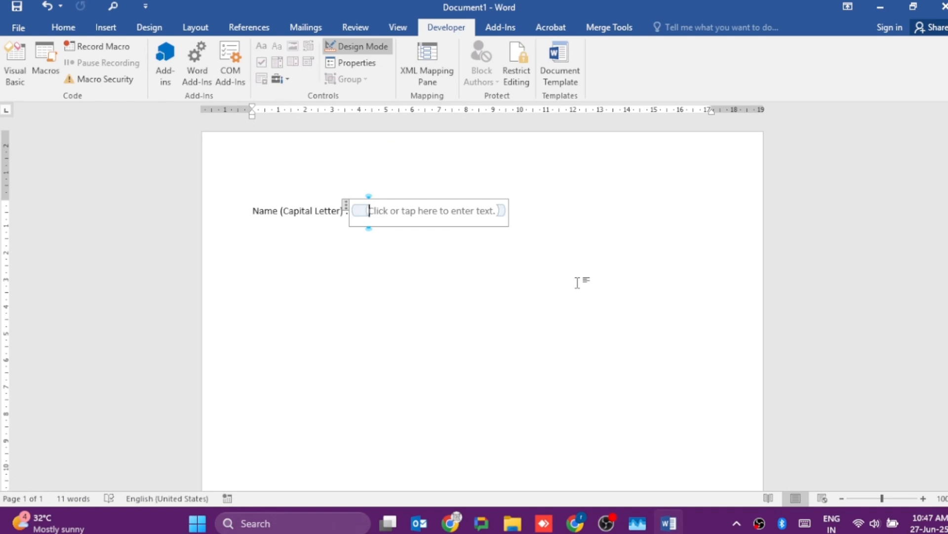
type("enter")
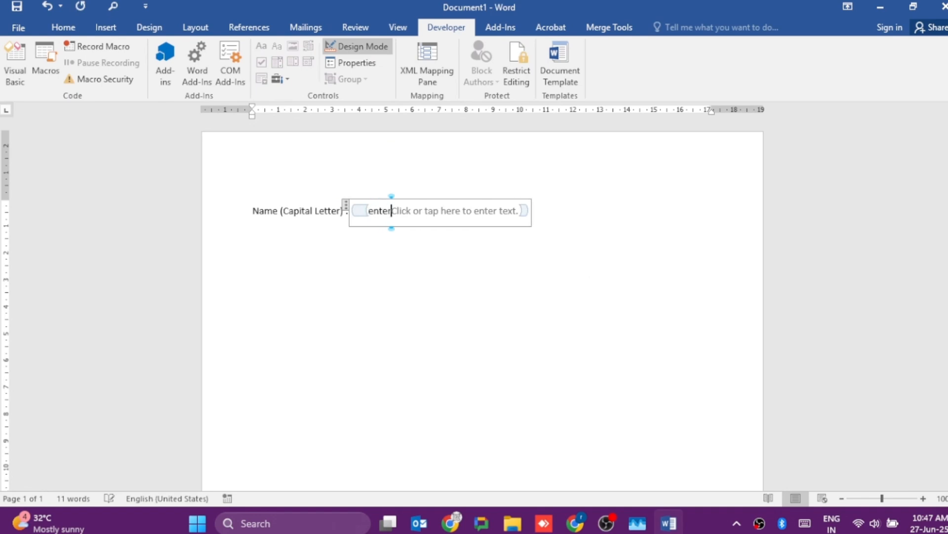
type(" your ")
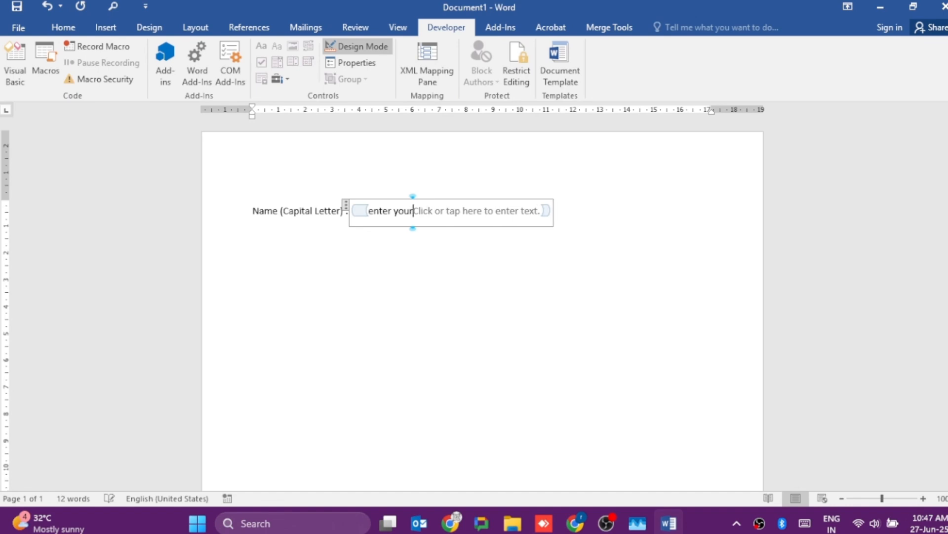
type("ful")
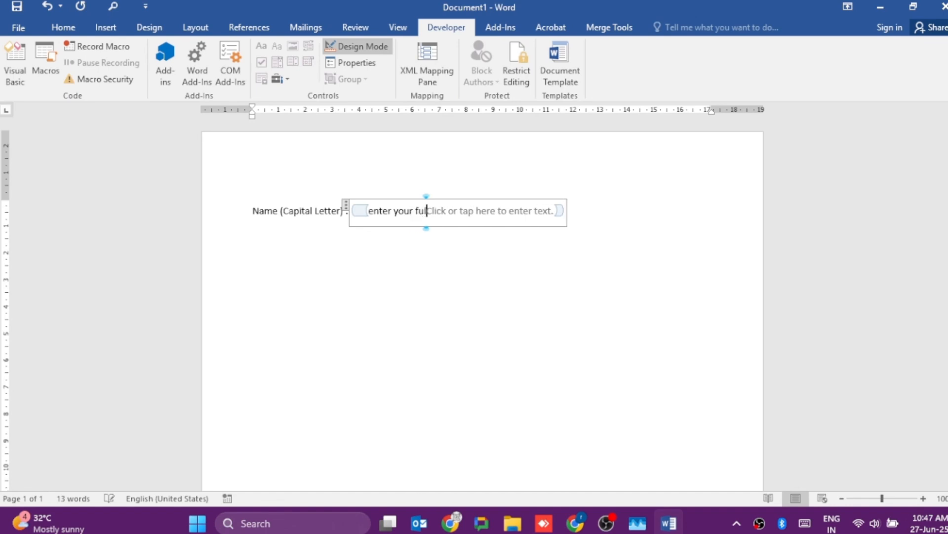
type("l Name")
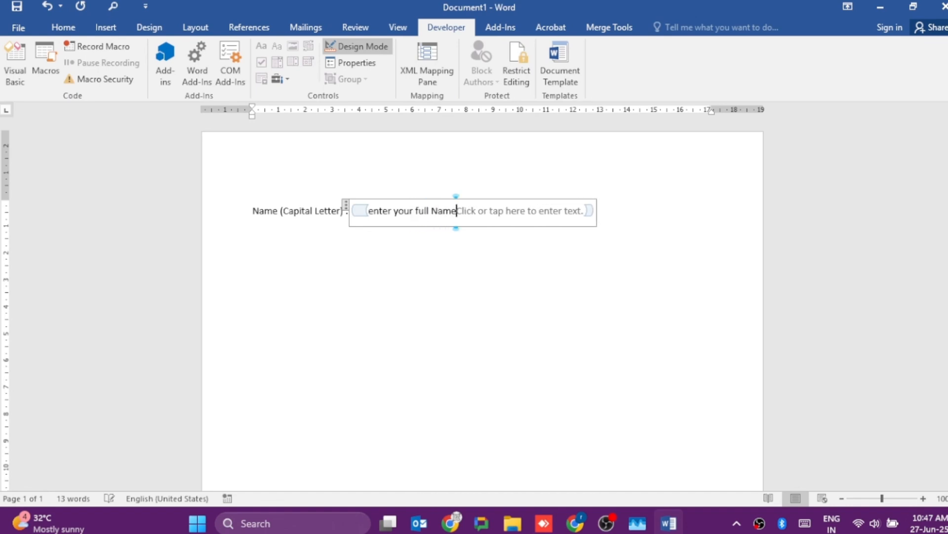
key("ctrl+shift+Right")
key("ctrl+shift+Right")
key("ctrl+shift+Right")
key("ctrl+shift+Right")
key("ctrl+shift+Right")
key("ctrl+shift+Right")
key("ctrl+shift+Right")
key("ctrl+shift+Right")
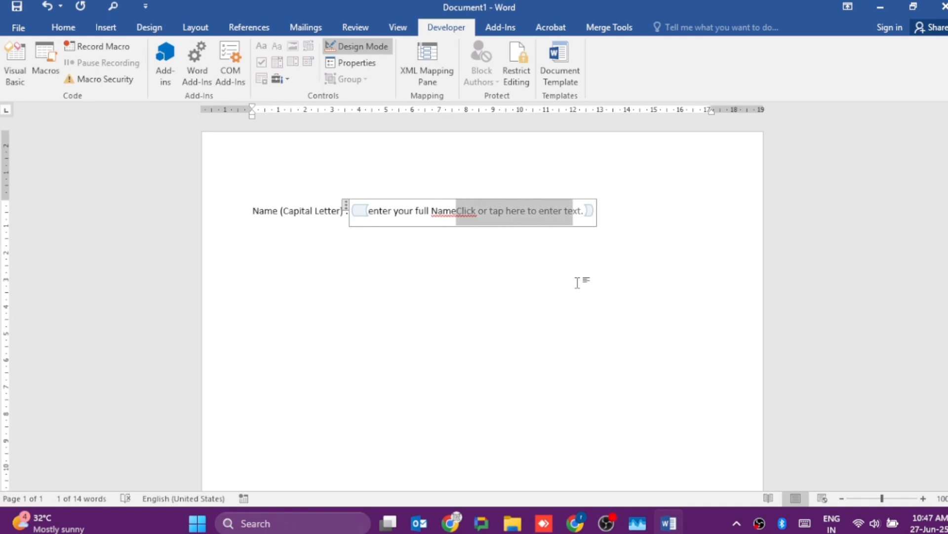
key("Delete")
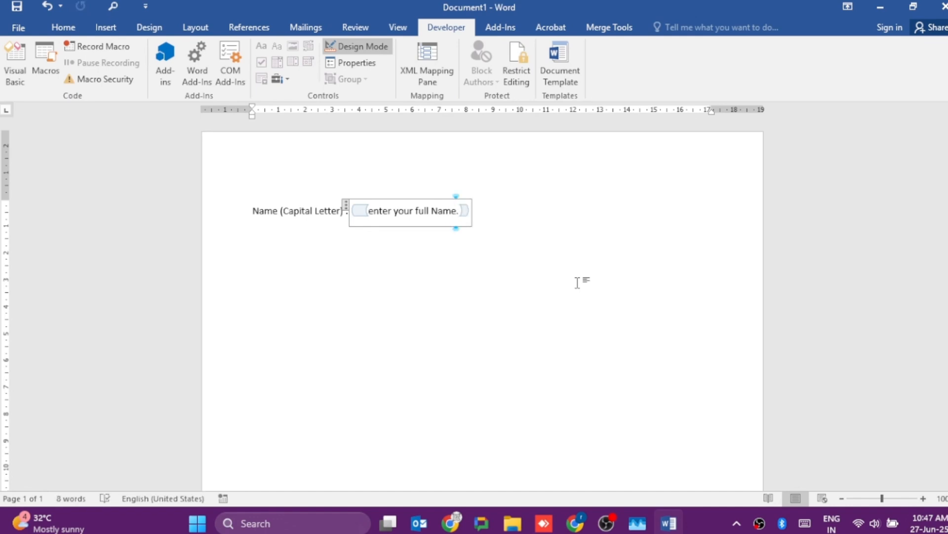
- Color the placeholder words "enter your full Name" in White, Background 1, Darker 15%
key("shift+Left")
key("shift+Left")
key("shift+Left")
key("shift+Left")
key("shift+Left")
key("shift+Left")
key("shift+Left")
key("ctrl+shift+Left")
key("ctrl+shift+Left")
key("ctrl+shift+Left")
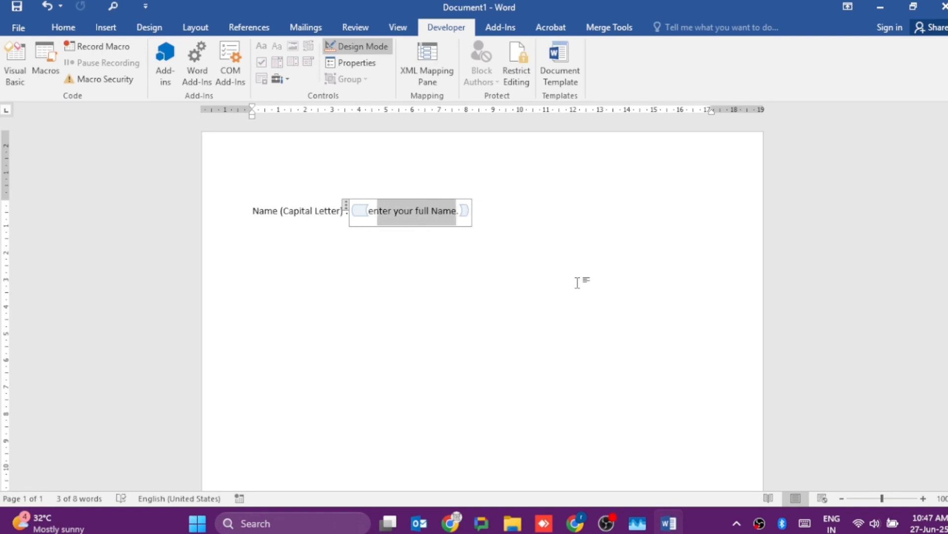
left_click(63, 28)
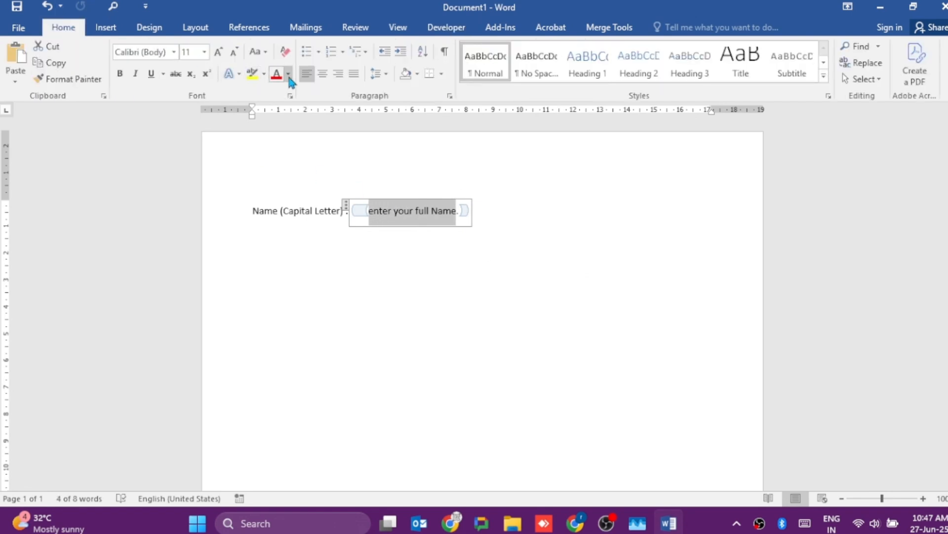
left_click(288, 73)
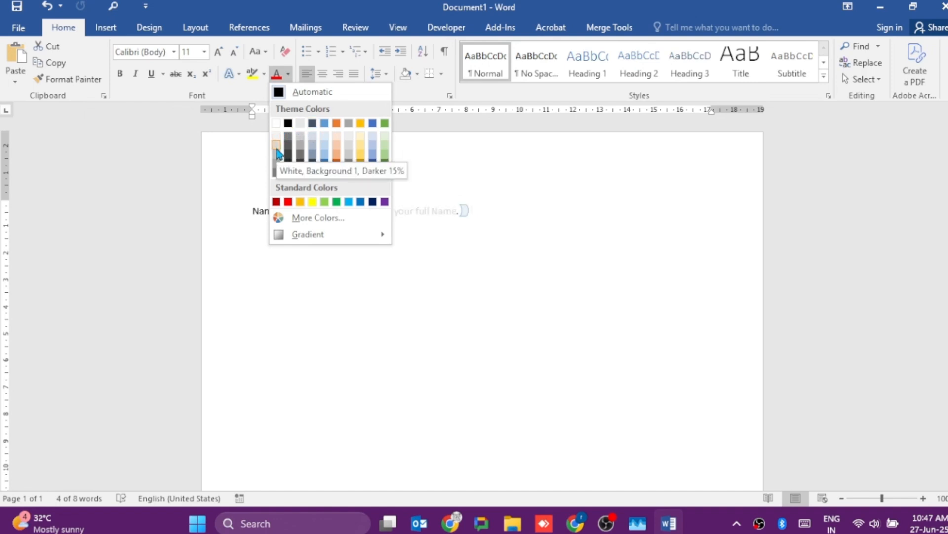
left_click(277, 149)
left_click(482, 213)
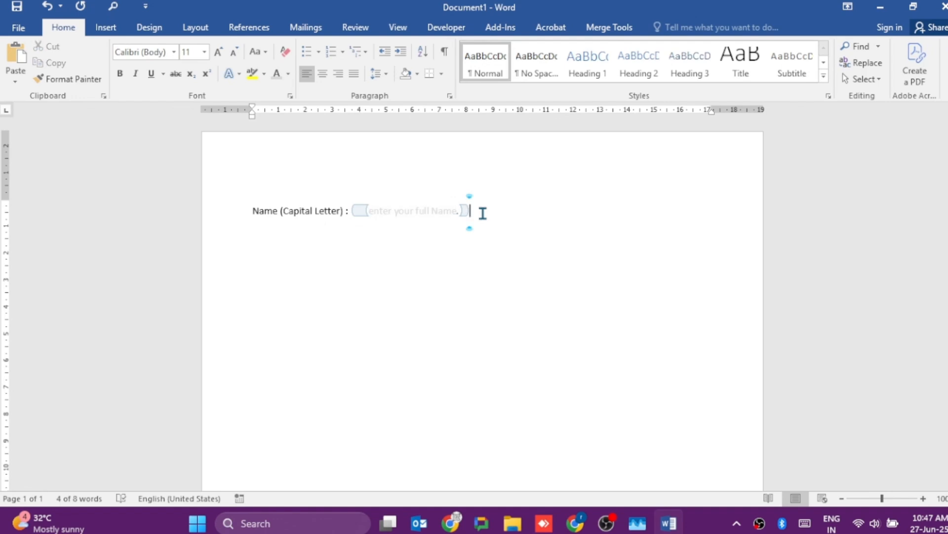
- Add the label "College name :" on a new line below the name field
key("Return")
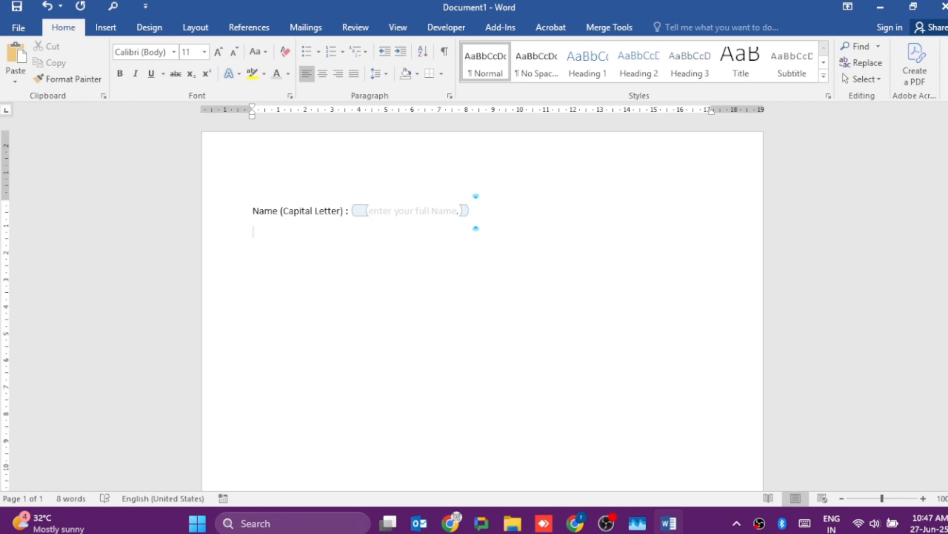
type("College name :")
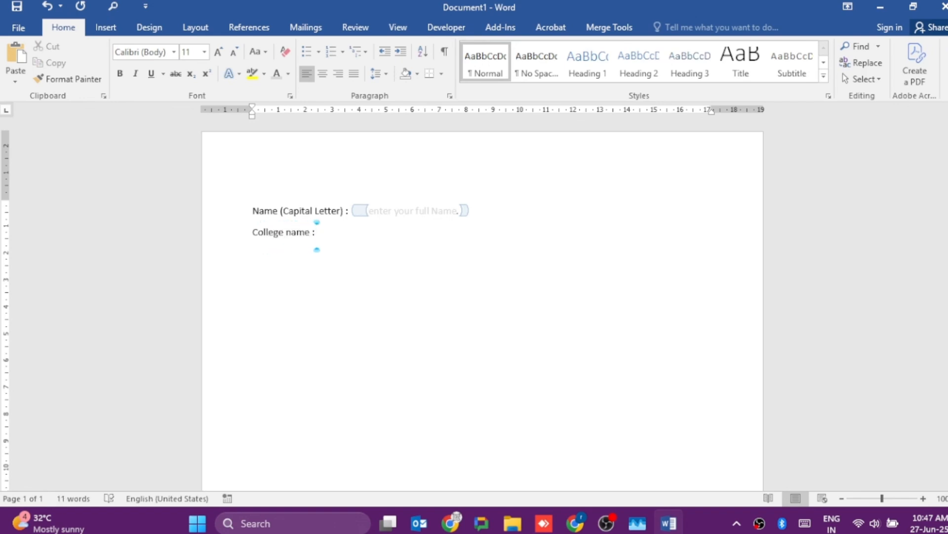
- Insert a rich text content control after the "College name :" label and replace its placeholder wording with "College full Name."
left_click(462, 33)
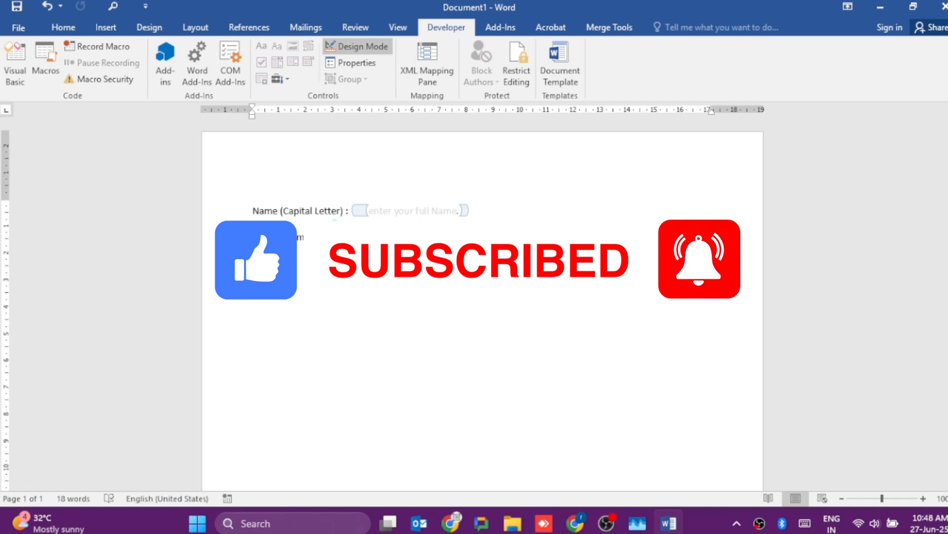
type("Cole")
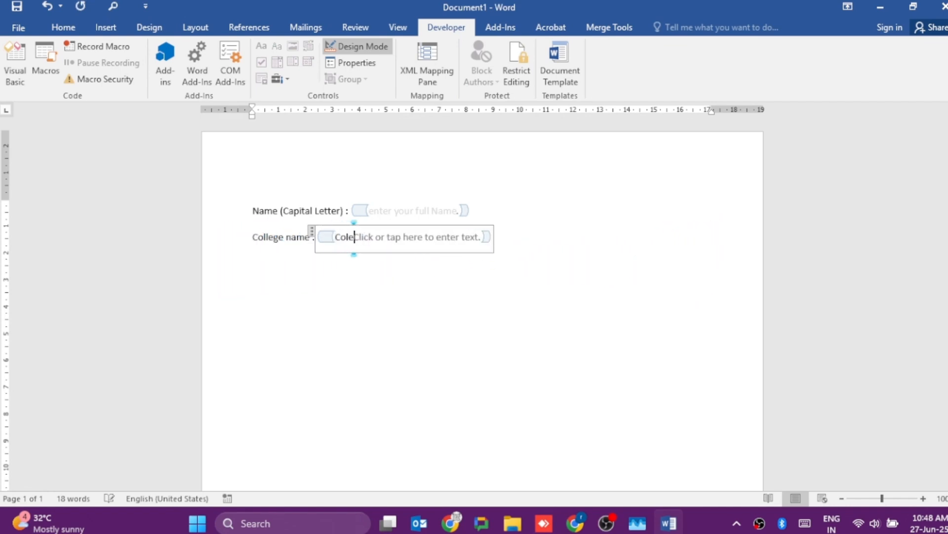
key("BackSpace")
type("lege ")
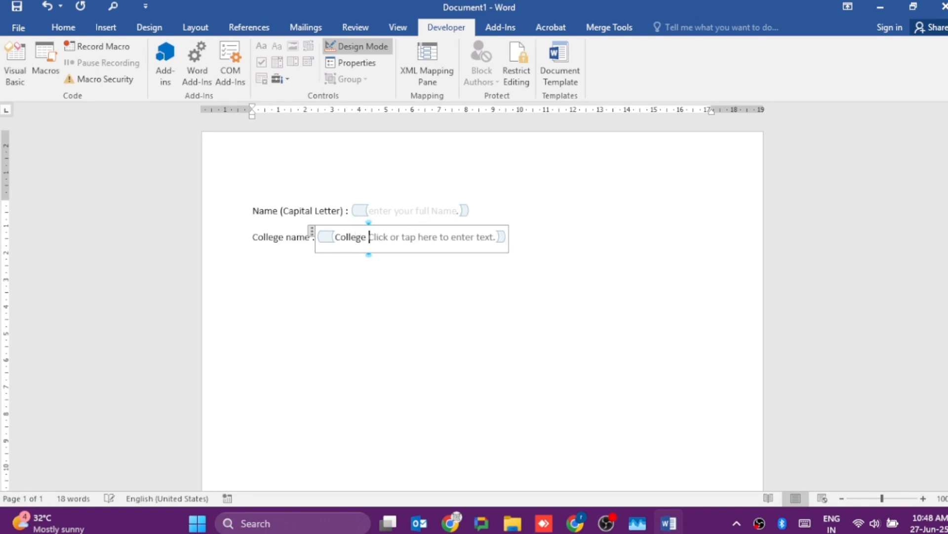
type("fulla")
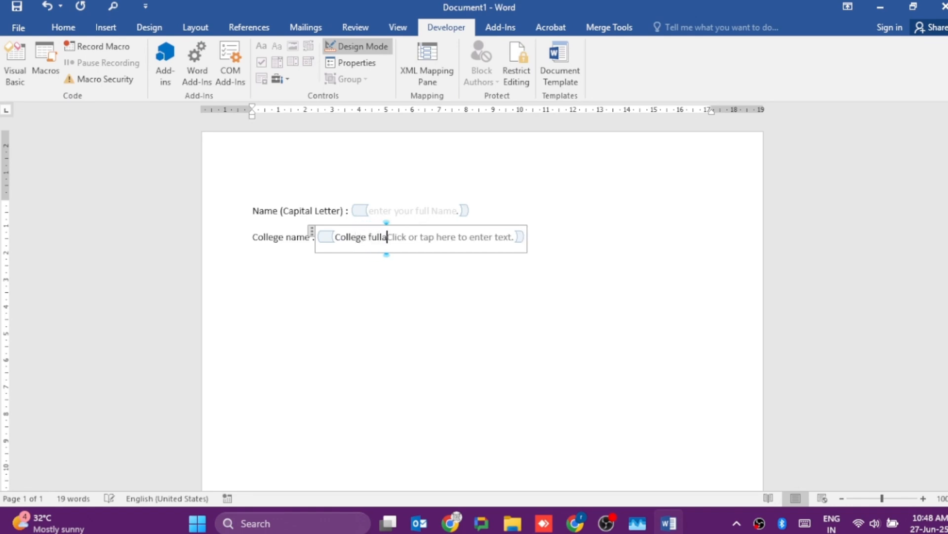
key("BackSpace")
key("BackSpace")
type("Nam")
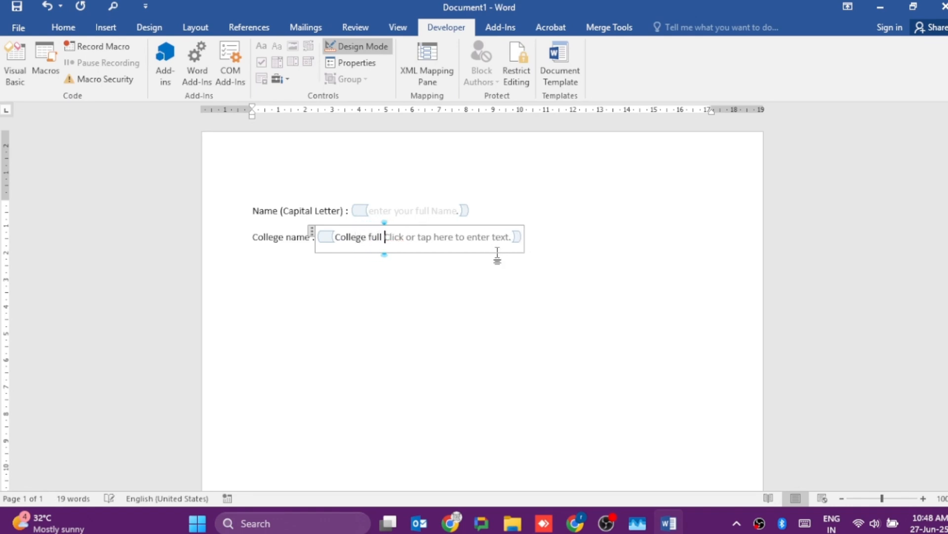
type("e")
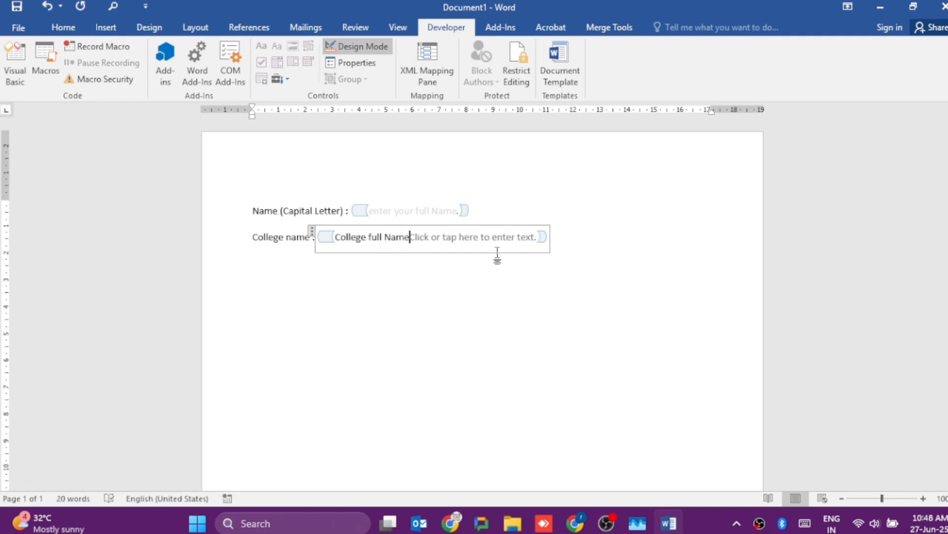
key("shift+Right")
key("shift+Right")
key("shift+Right")
key("shift+Right")
key("shift+Right")
key("shift+Right")
key("shift+Right")
key("shift+Right")
key("shift+Right")
key("shift+Right")
key("shift+Right")
key("shift+Right")
key("shift+Right")
key("shift+Right")
key("shift+Right")
key("shift+Right")
key("shift+Right")
key("shift+Right")
key("shift+Right")
key("shift+Right")
key("shift+Right")
key("shift+Right")
key("shift+Right")
key("shift+Right")
key("shift+Right")
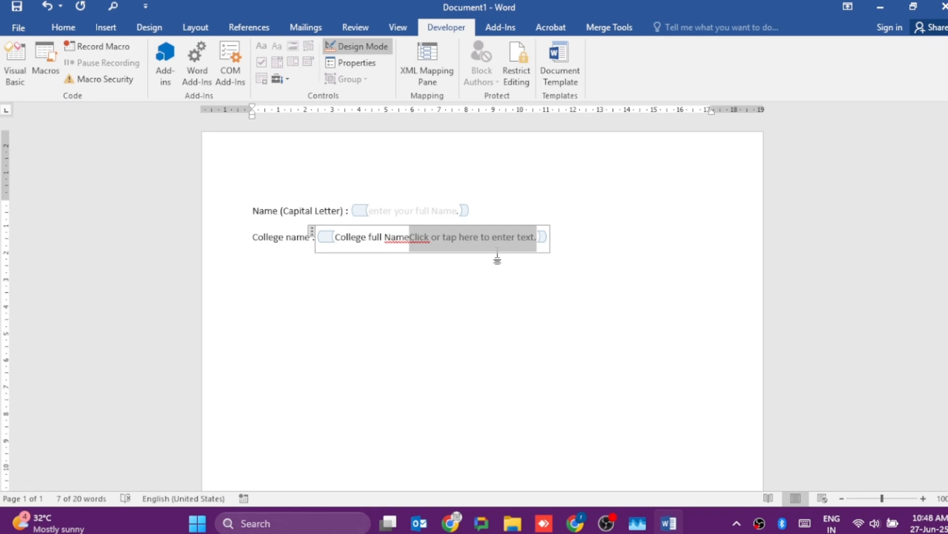
key("Delete")
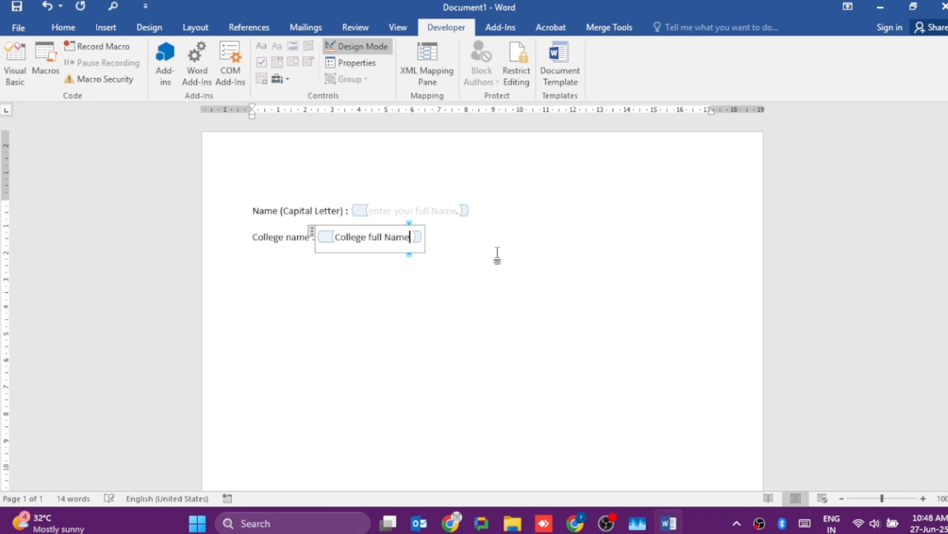
- Color the placeholder words "College full Name" in the same light gray as the name field's placeholder, White, Background 1, Darker 15%
key("shift+Left")
key("shift+Left")
key("shift+Left")
key("shift+Left")
key("shift+Left")
key("shift+Left")
key("shift+Left")
key("shift+Left")
key("shift+Left")
key("shift+Left")
key("shift+Left")
key("shift+Left")
key("shift+Left")
key("shift+Left")
key("shift+Left")
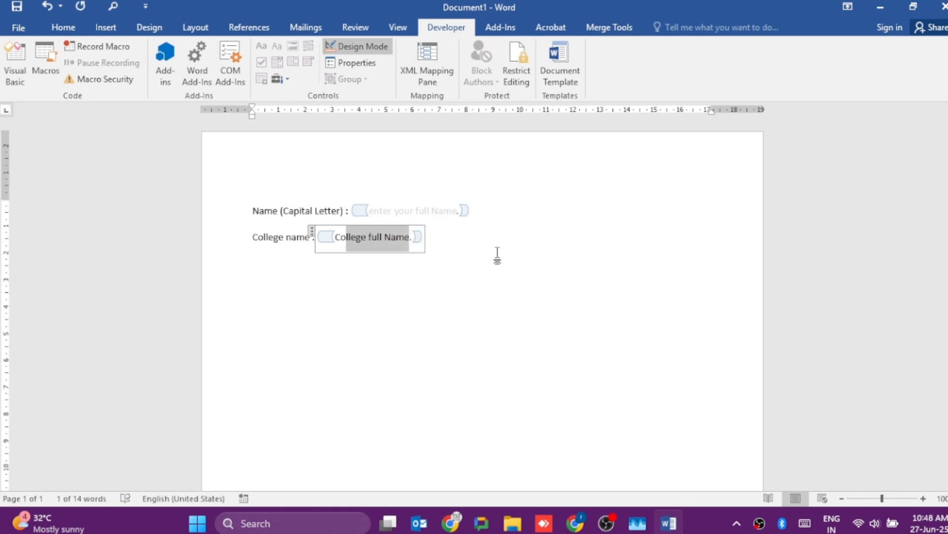
key("shift+Left")
key("shift+Left")
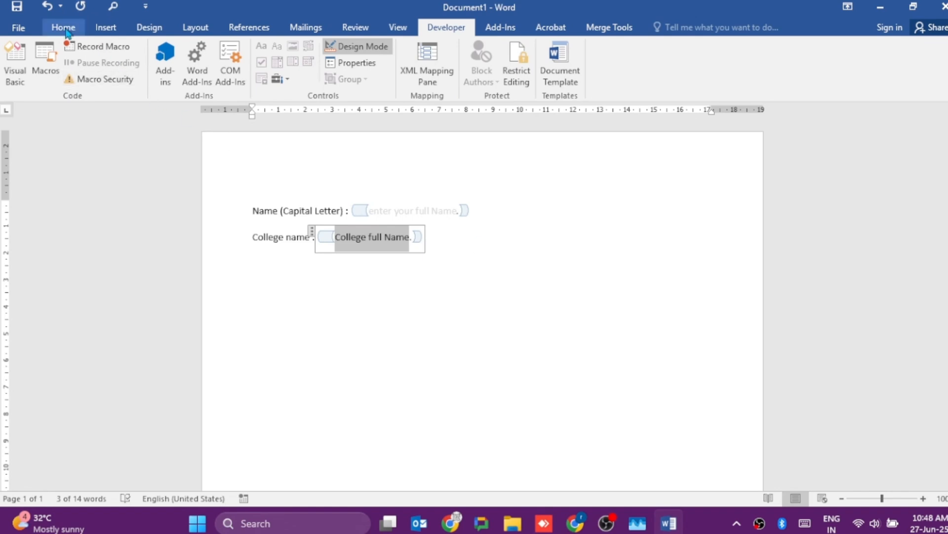
left_click(63, 27)
left_click(277, 74)
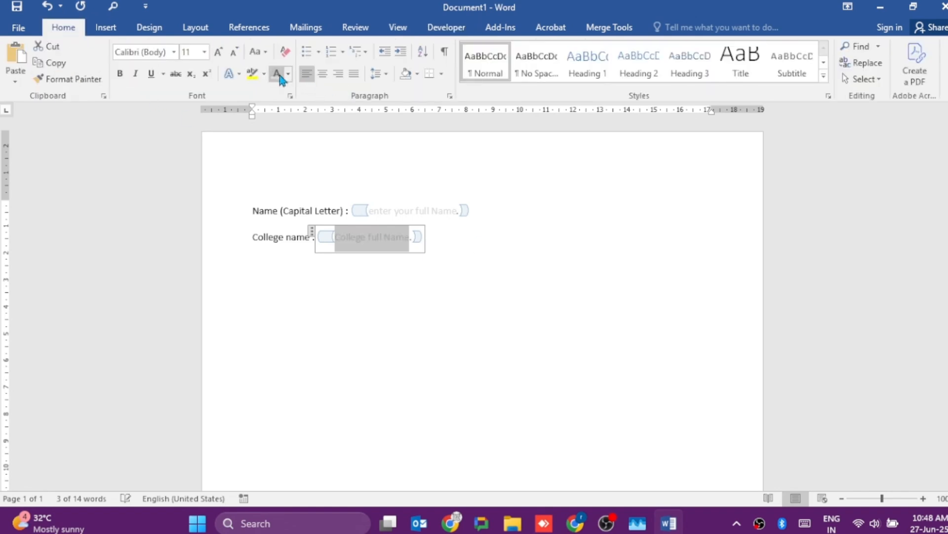
- Add the label "State :" on a new line below the college name field
key("Down")
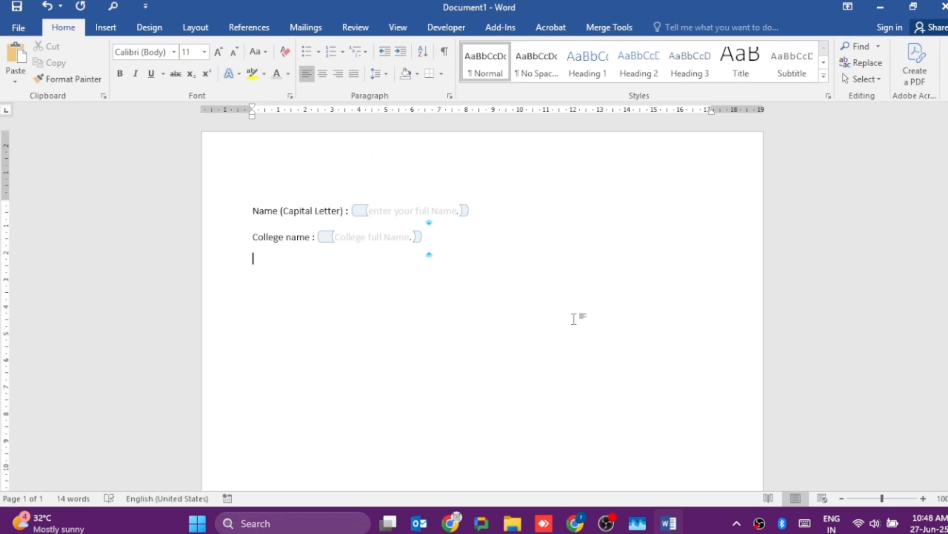
type("Satae")
key("BackSpace")
key("BackSpace")
key("BackSpace")
key("BackSpace")
type("tate :")
- Insert a drop-down list content control after the "State :" label and give it the title "State" in its properties
left_click(459, 29)
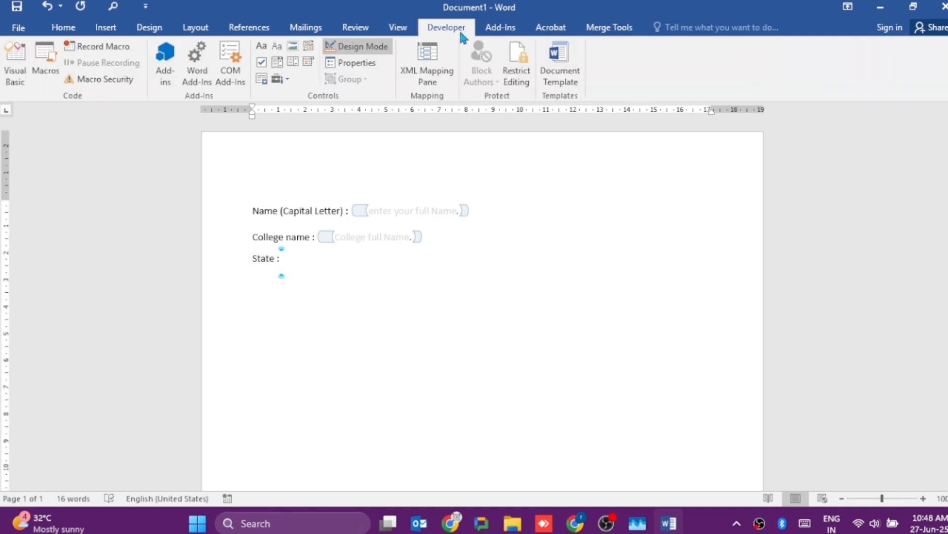
left_click(294, 62)
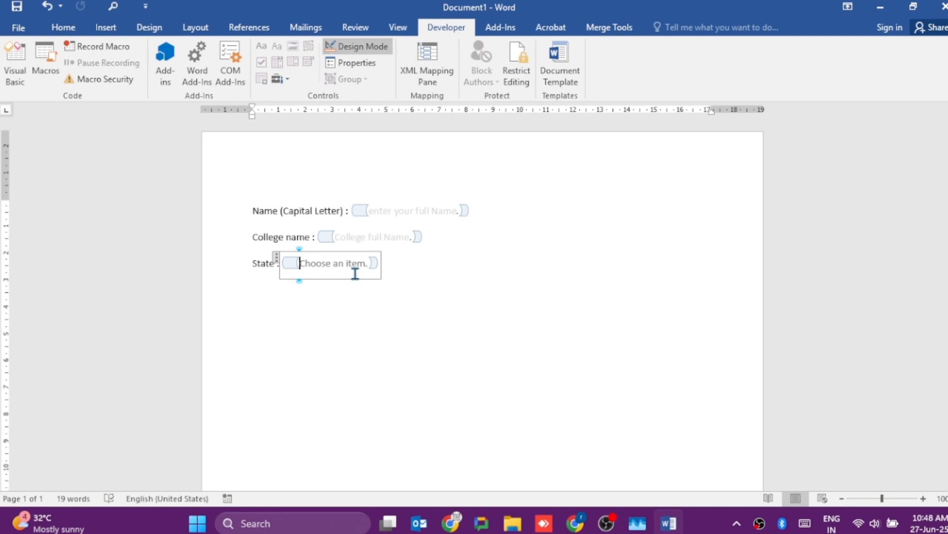
left_click(357, 63)
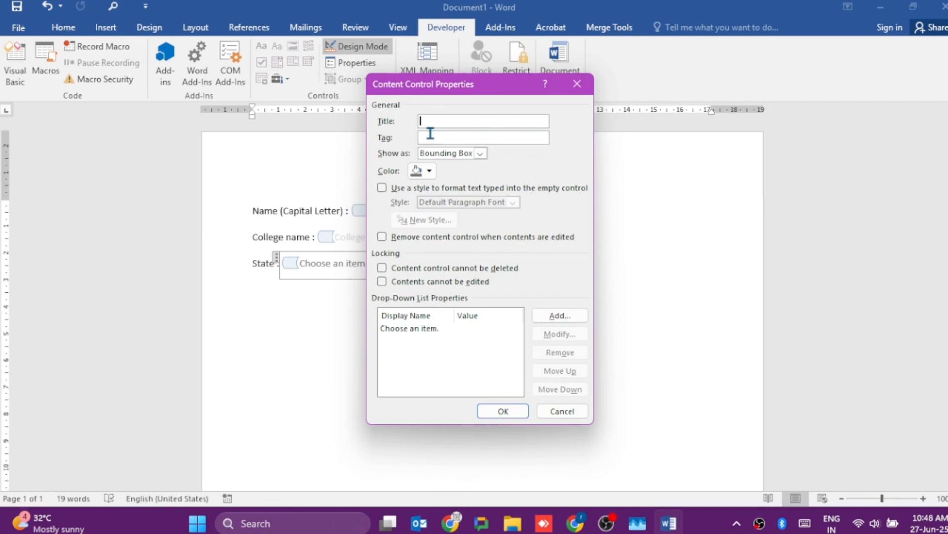
type("Sta")
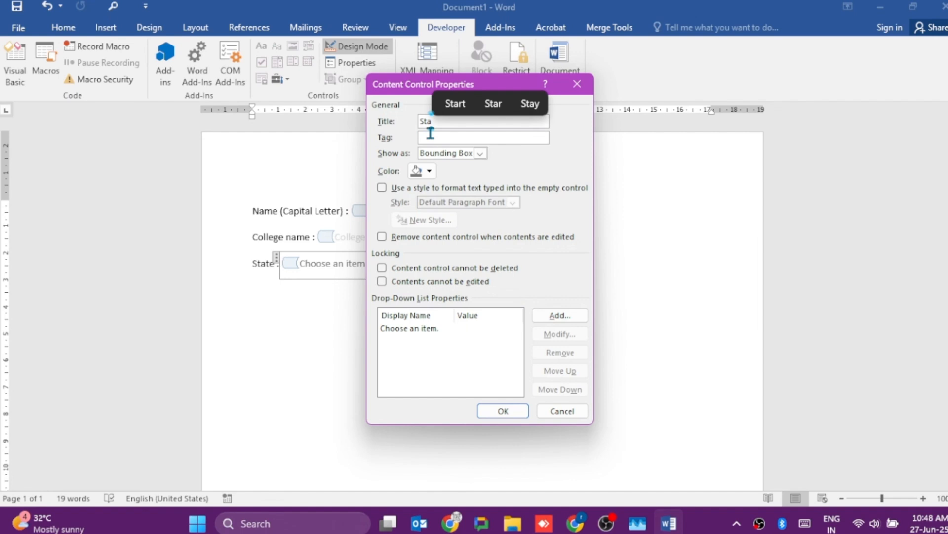
type("te")
left_click(466, 138)
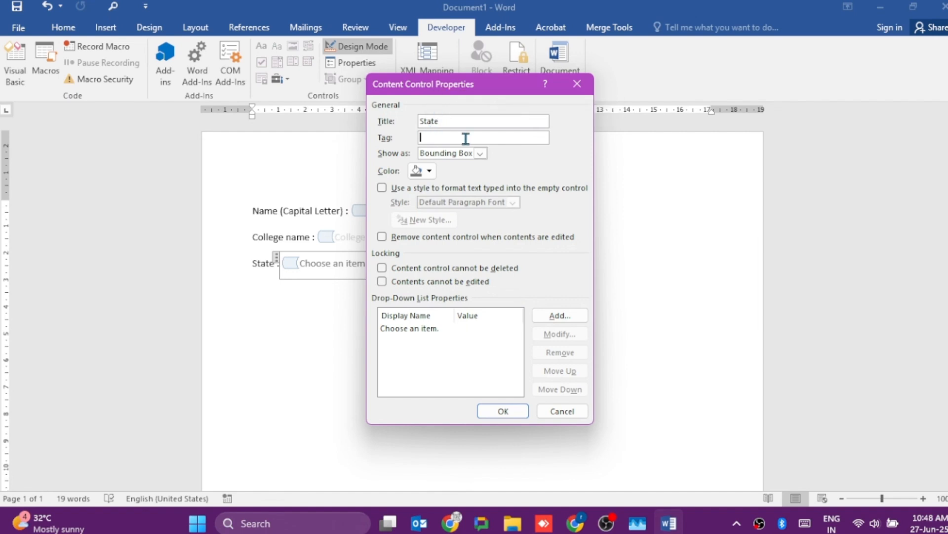
- Keep the State control shown as Bounding Box and set its color to indigo
left_click(480, 154)
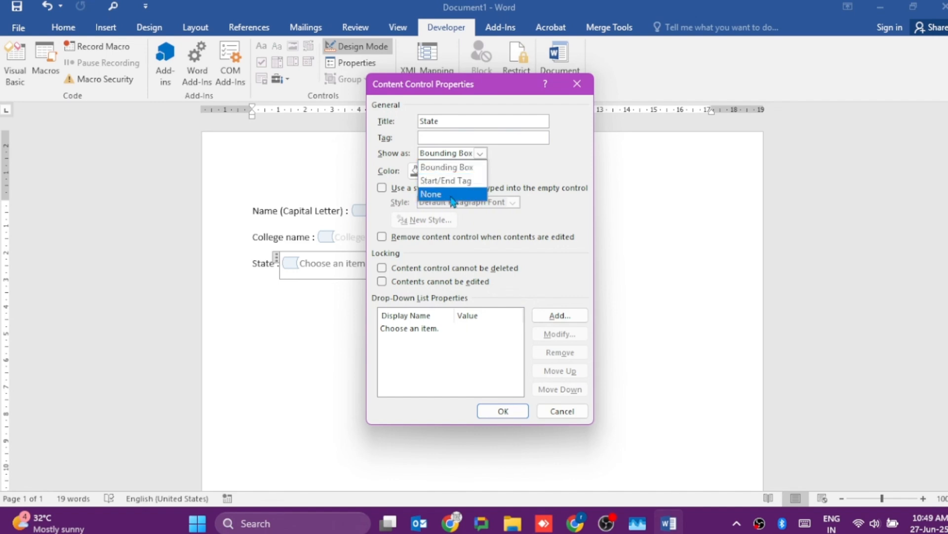
left_click(518, 161)
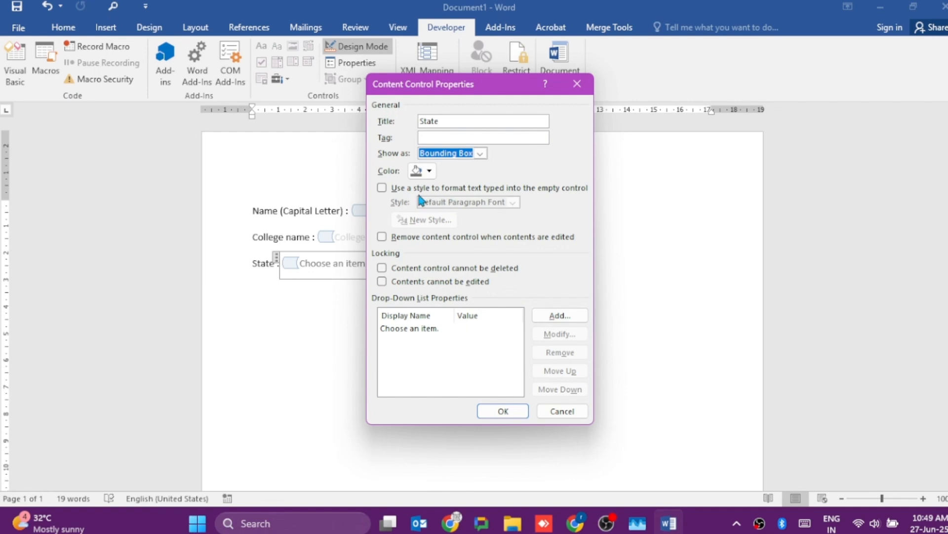
left_click(430, 172)
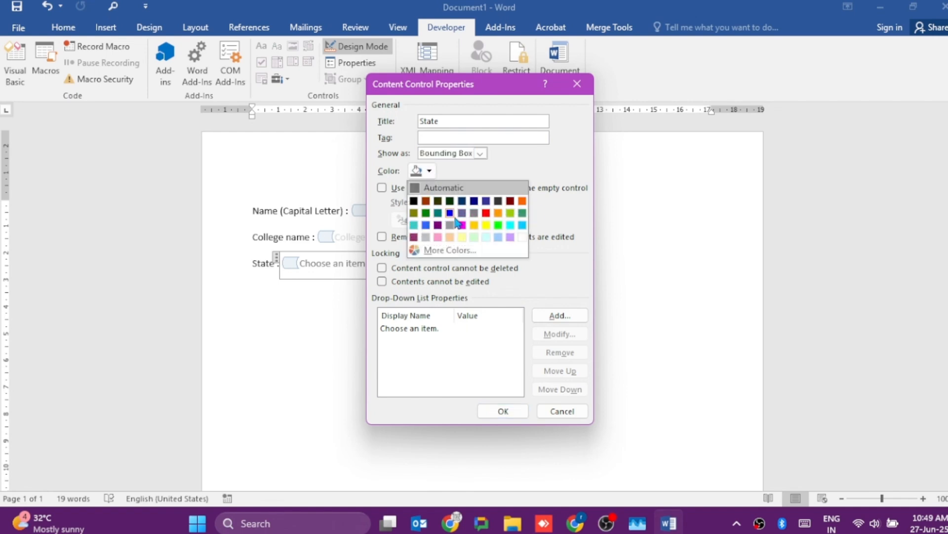
left_click(487, 201)
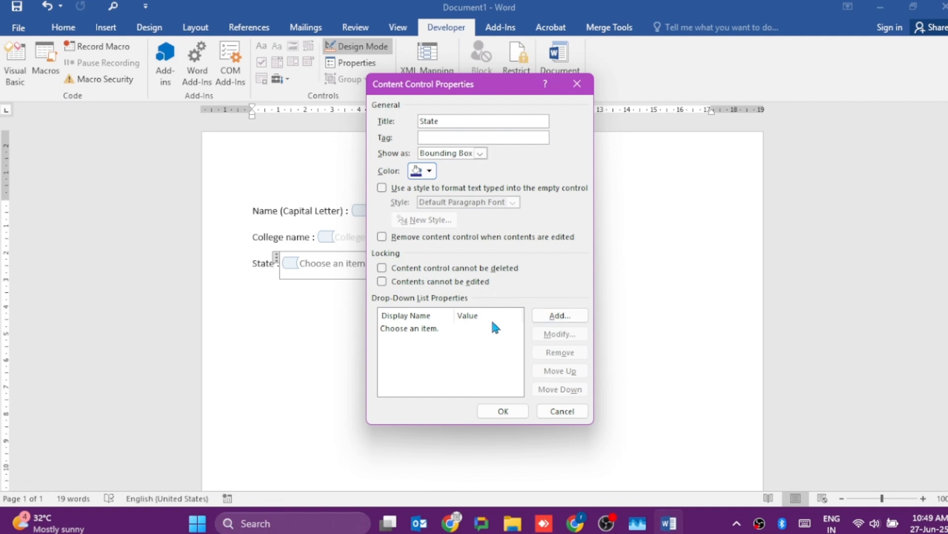
- Add a choice to the State drop-down list with "Tamilnadu" as both display name and value
left_click(566, 324)
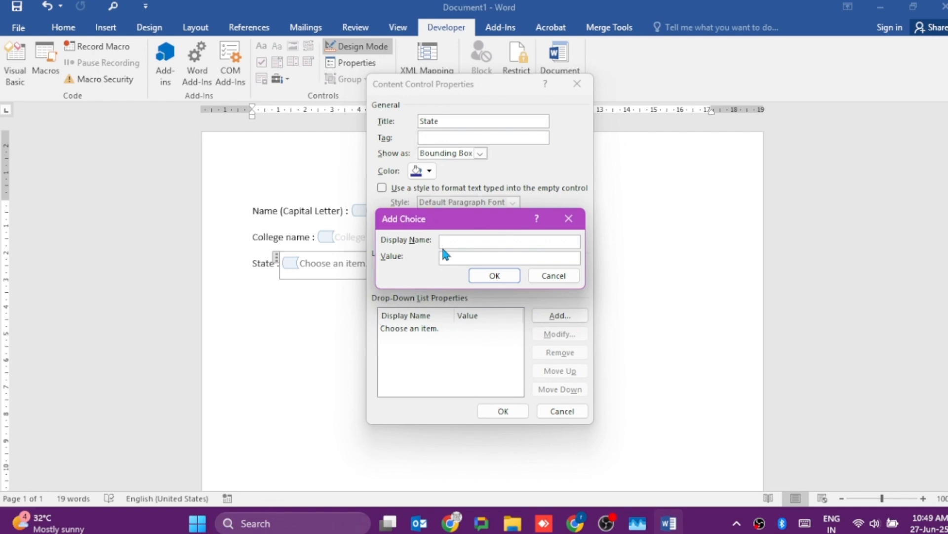
type("Tamile")
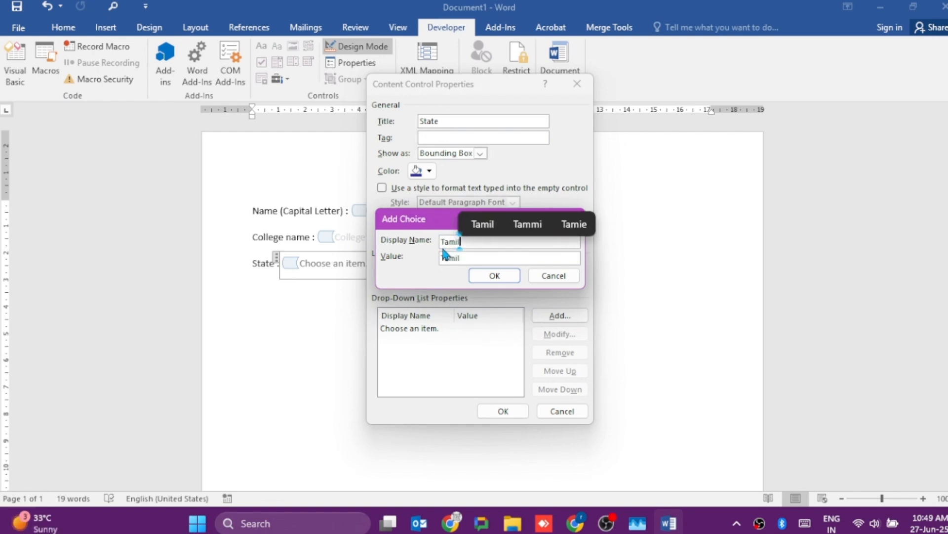
key("BackSpace")
key("BackSpace")
key("BackSpace")
key("BackSpace")
key("BackSpace")
key("BackSpace")
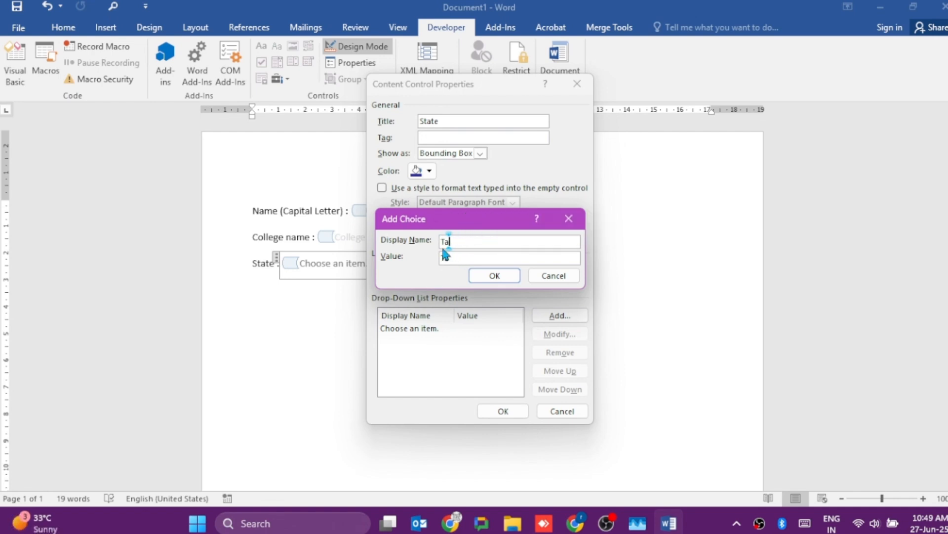
type("T")
left_click(472, 257)
key("BackSpace")
type("Tam")
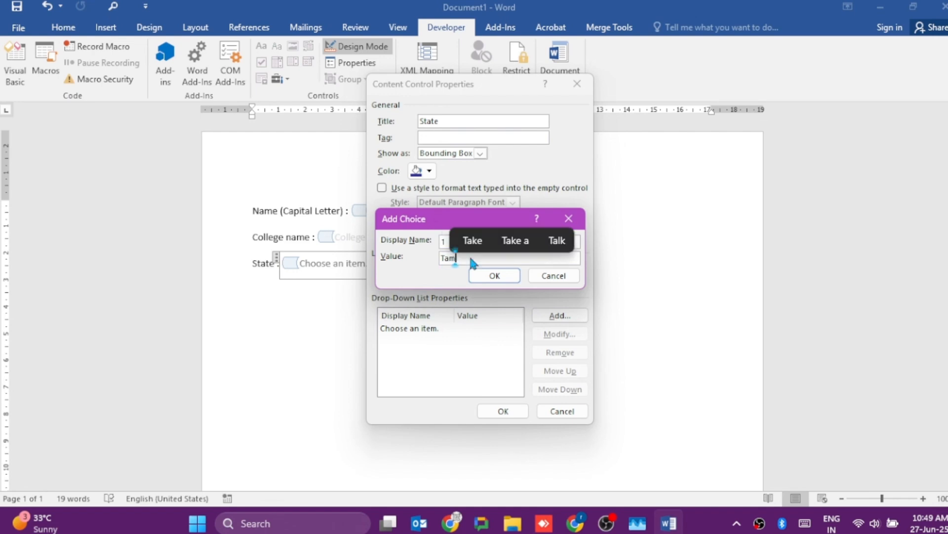
type("ilnadu")
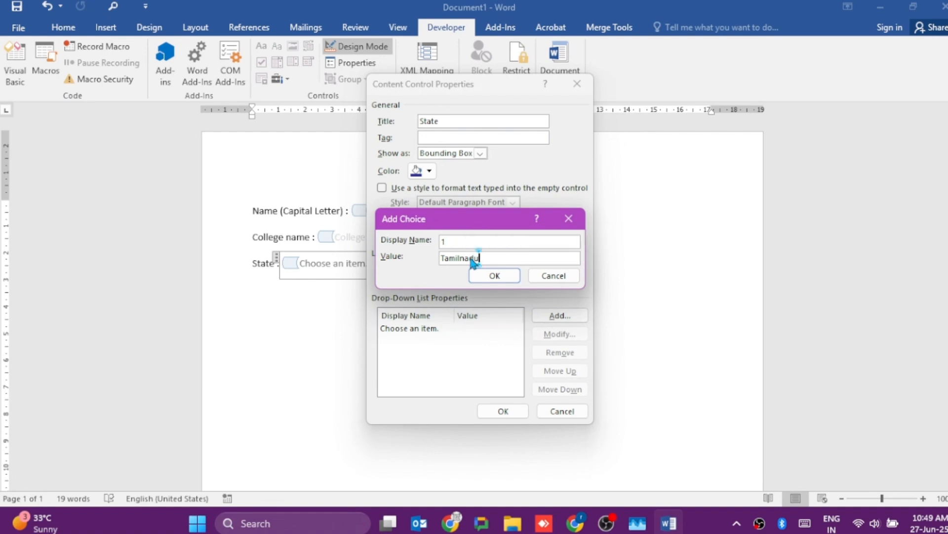
left_click(447, 239)
key("BackSpace")
type("Tamiln")
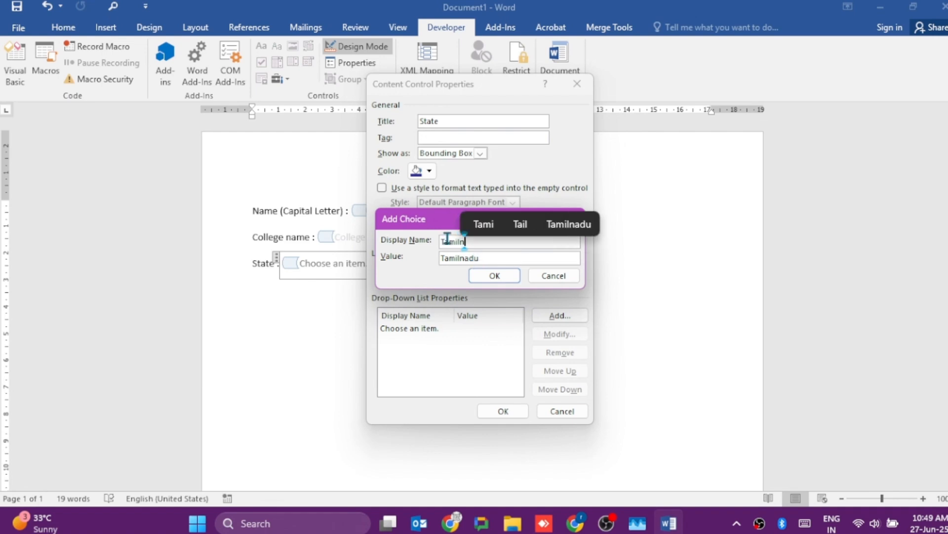
type("adu")
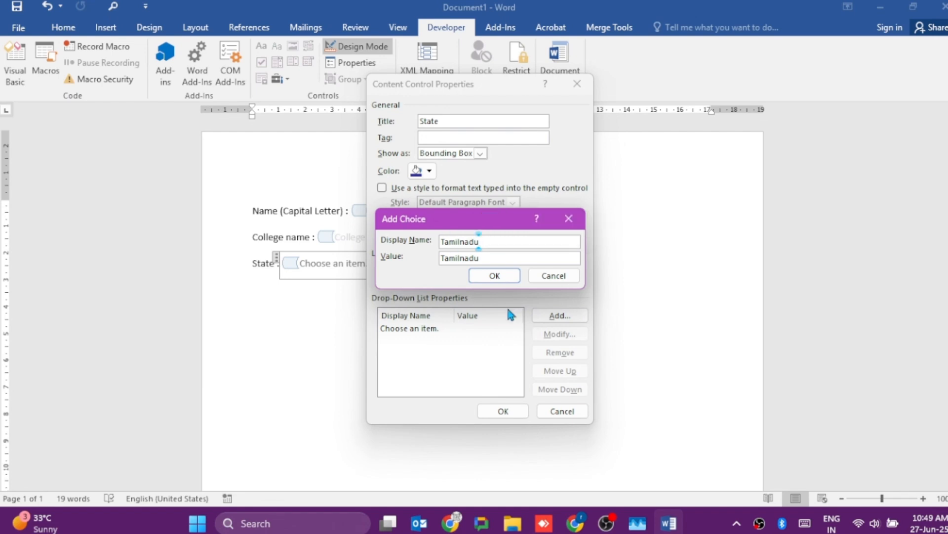
left_click(500, 275)
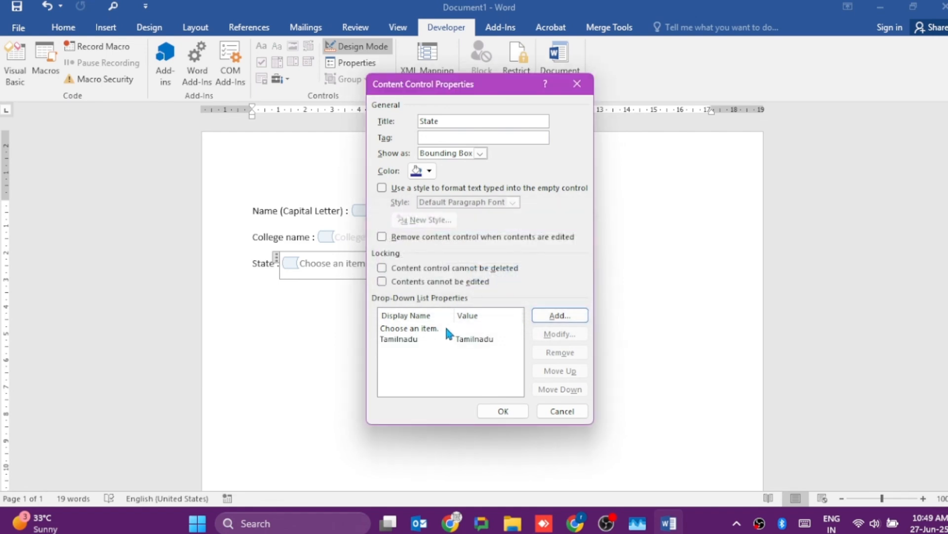
- Remove the "Choose an item." entry from the State drop-down list and add "Karnataka" as a choice with the same display name and value
left_click(429, 330)
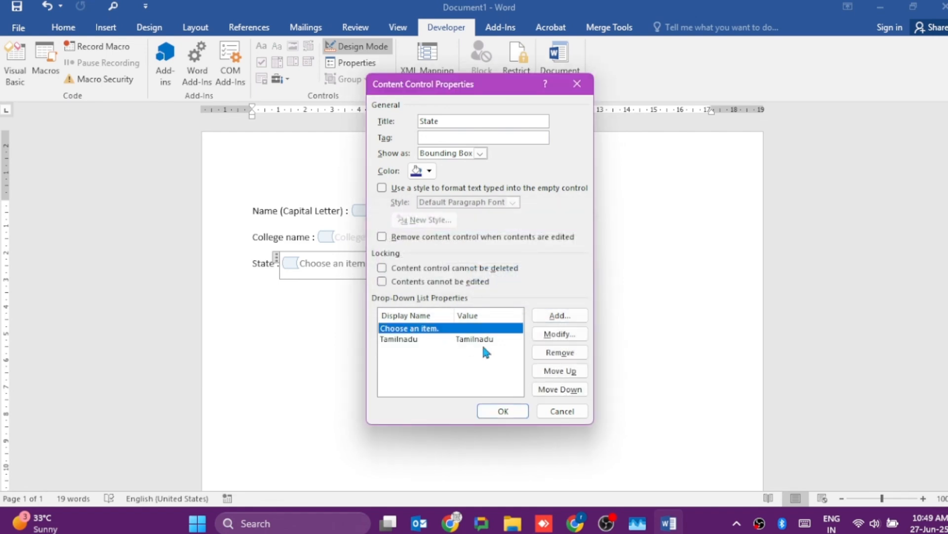
left_click(572, 356)
left_click(576, 314)
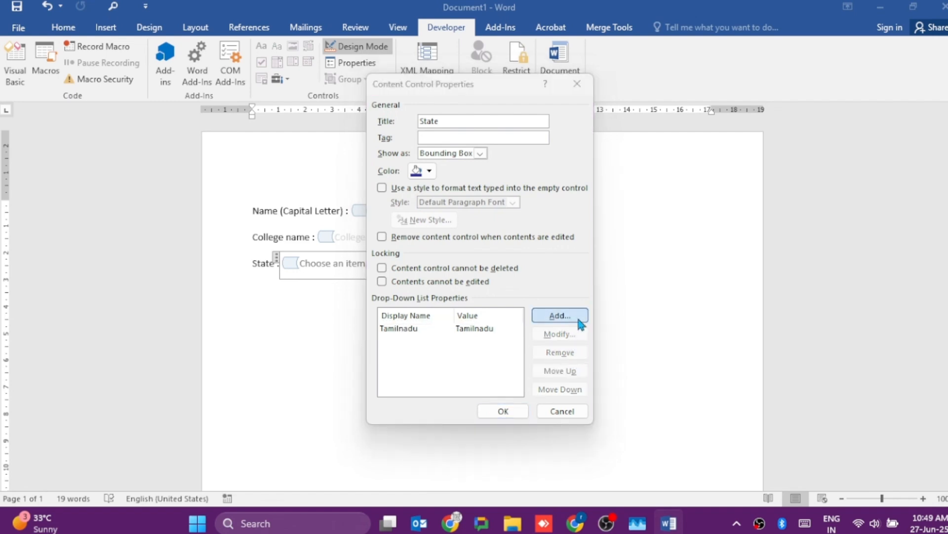
type("Kart")
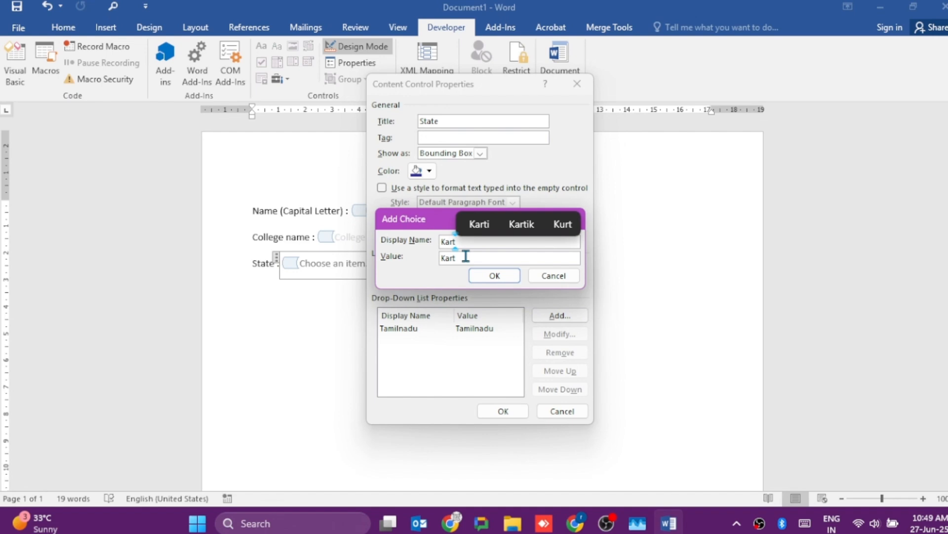
key("BackSpace")
type("nataka")
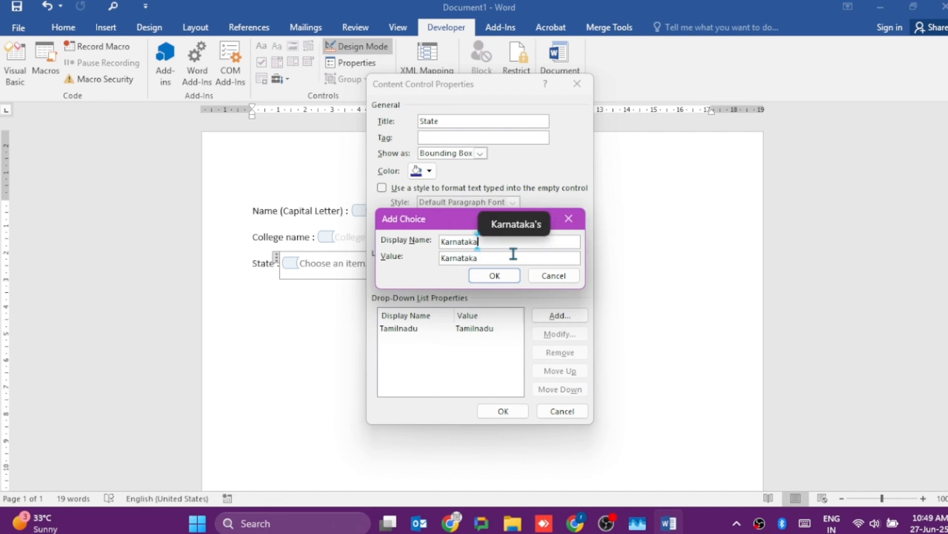
left_click(492, 276)
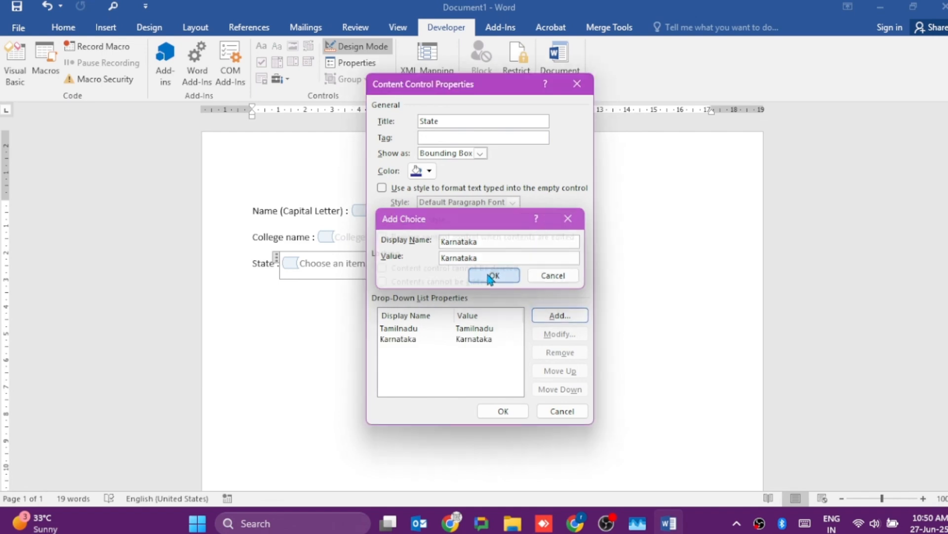
- Add "Telengana" as a choice with the same display name and value to the State drop-down list, and apply the control's properties
left_click(568, 316)
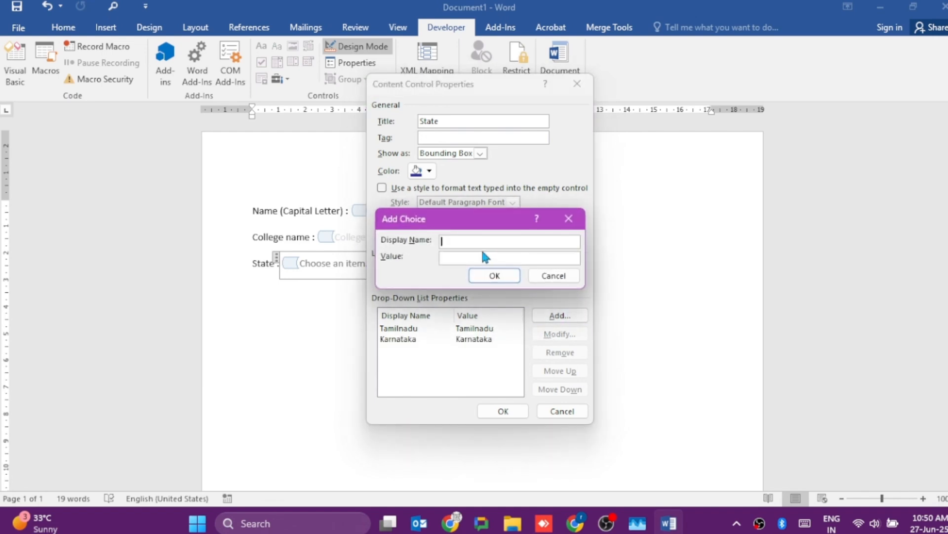
type("Tele")
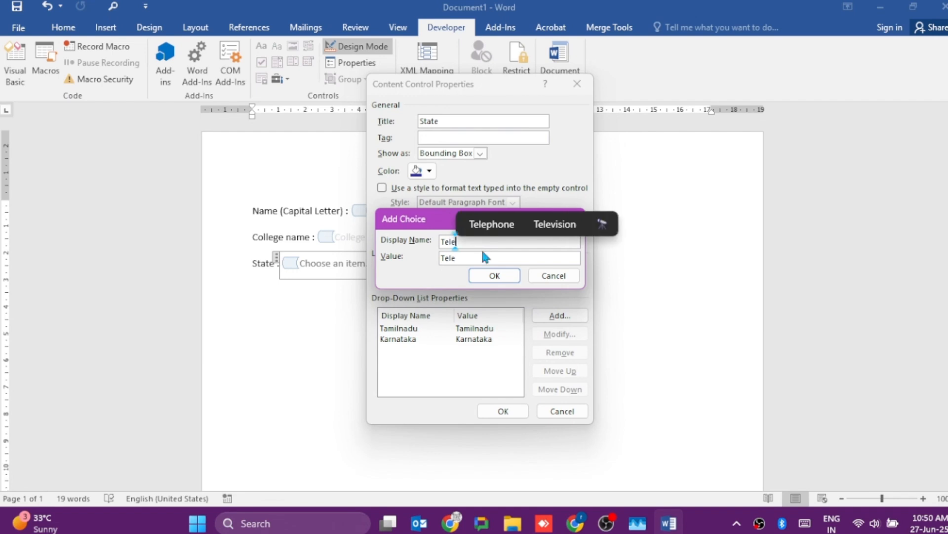
type("ngag")
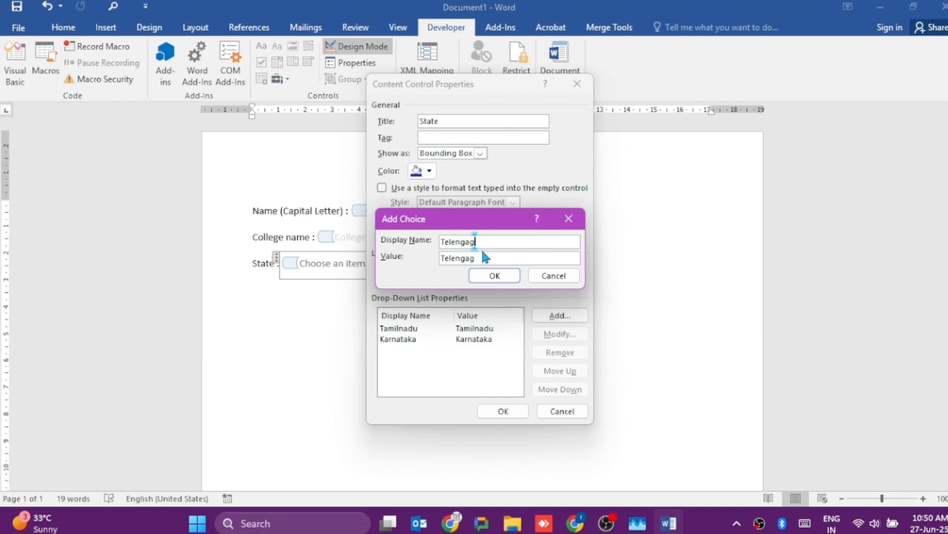
key("BackSpace")
type("na")
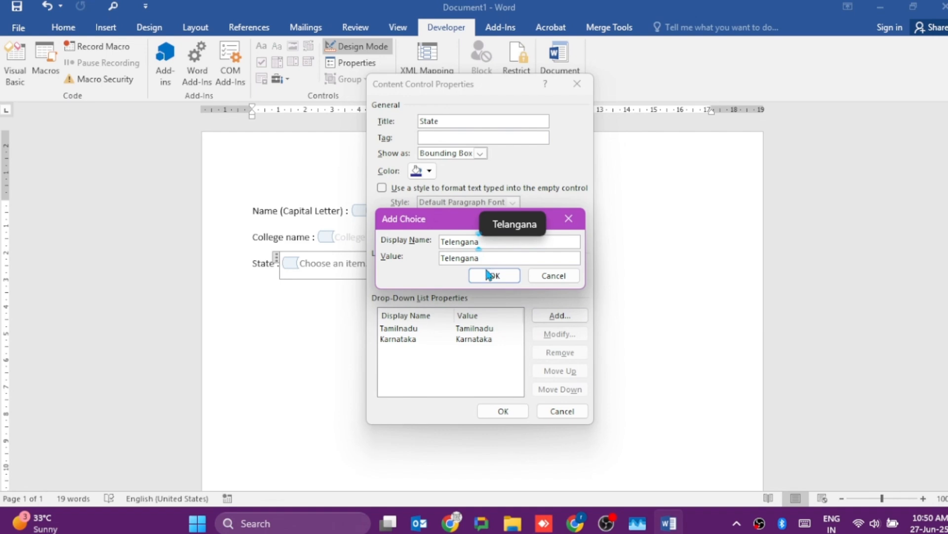
left_click(491, 277)
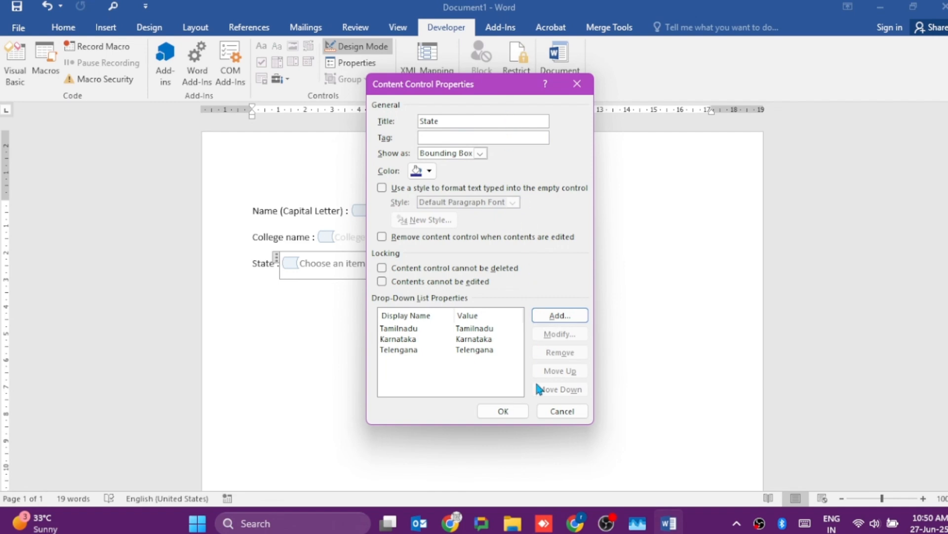
left_click(502, 411)
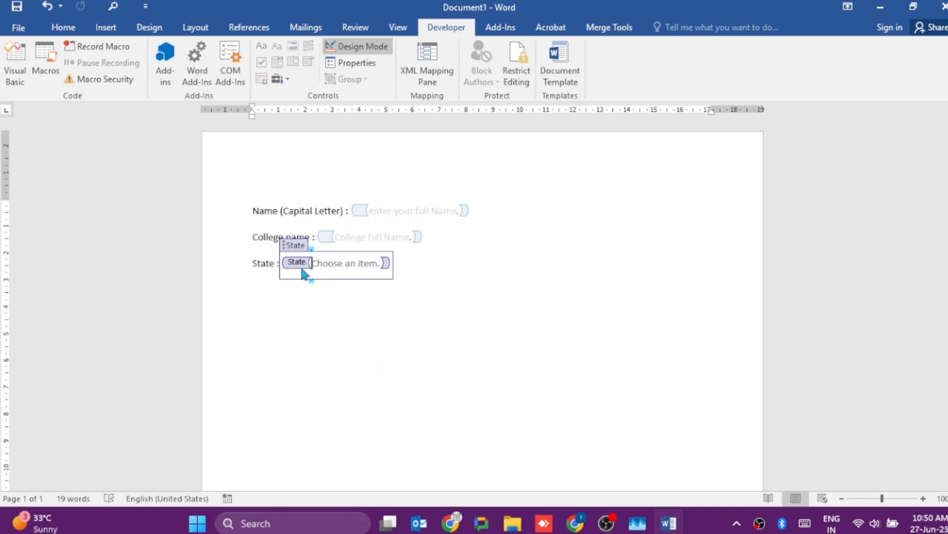
- Add an "Event Start Date:" label on a new line below State and insert a date picker content control after it
left_click(433, 273)
key("Return")
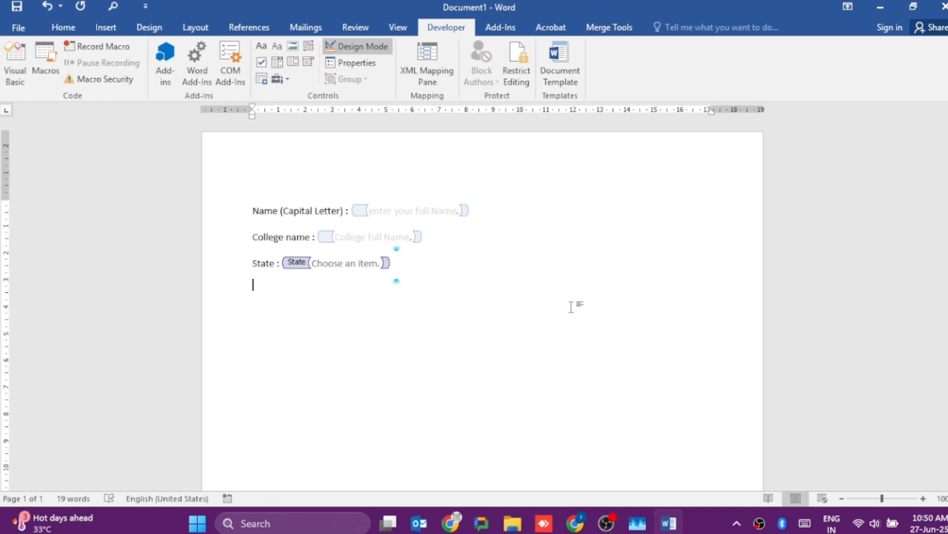
type("Event Start Date:")
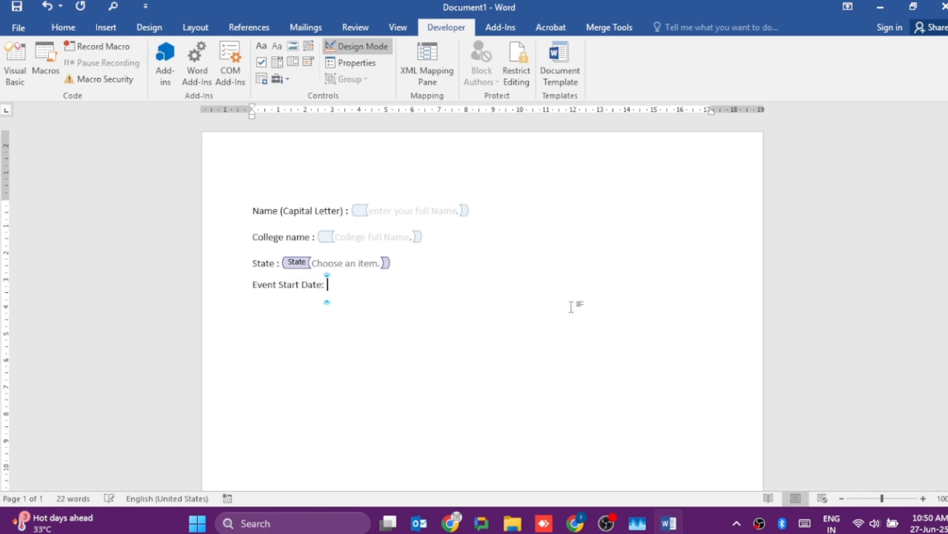
left_click(312, 66)
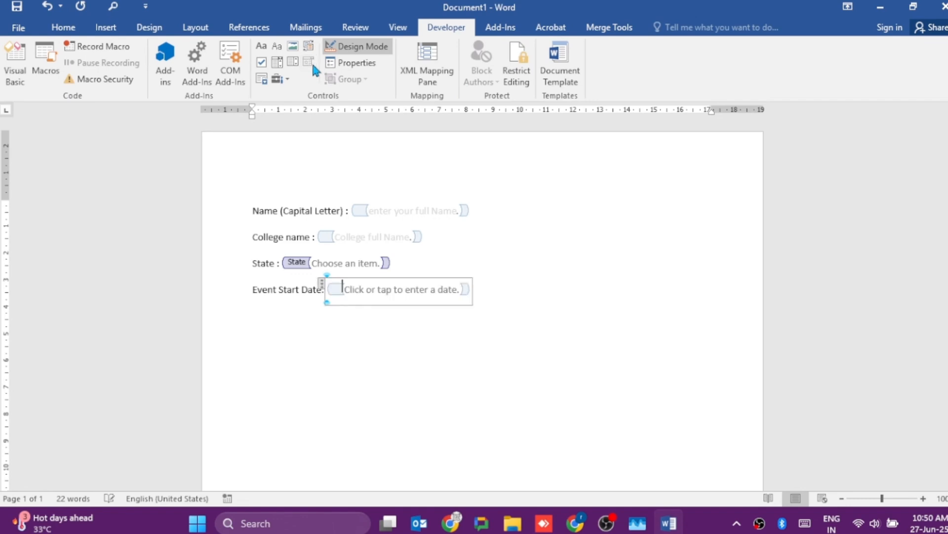
- Add a tab-spaced "Event End Date:" label on the same line after the start date control and insert a date picker content control
left_click(553, 293)
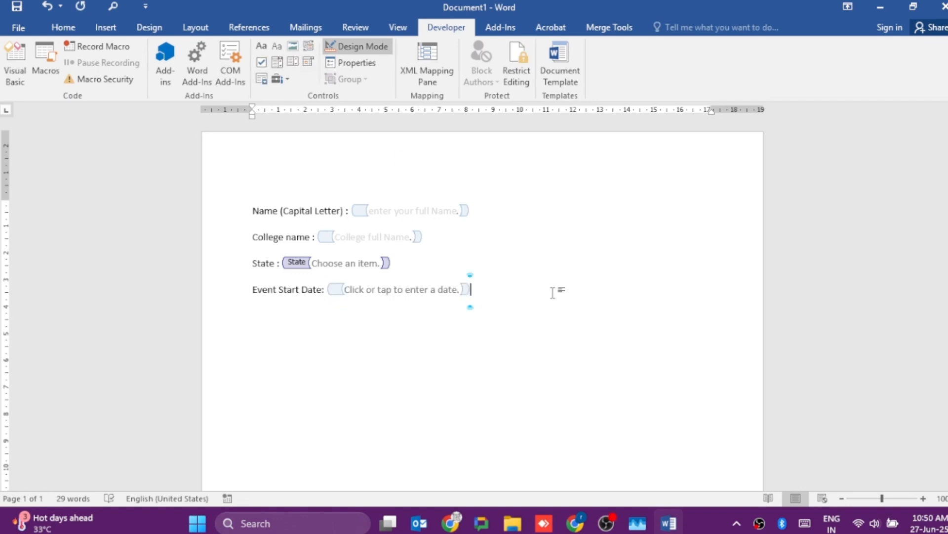
key("Tab")
type("Event End Date")
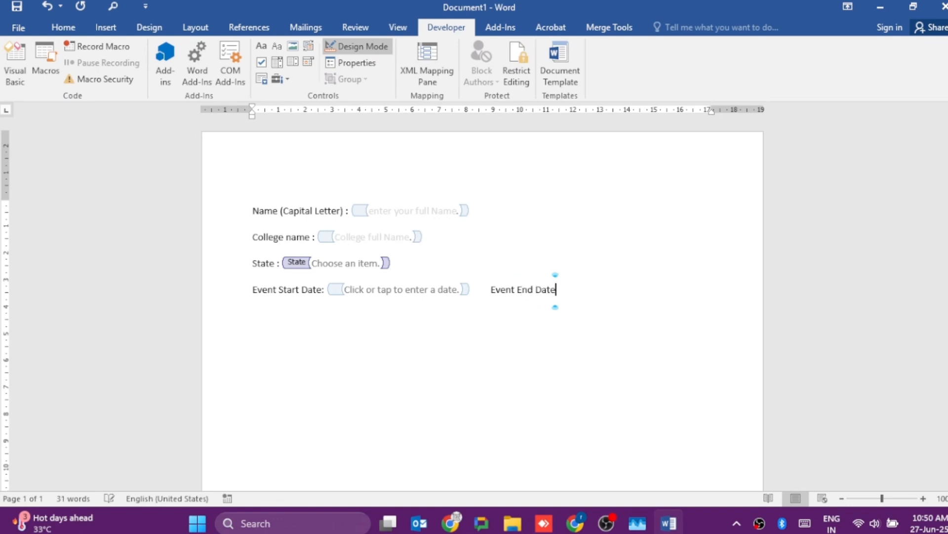
type(":")
left_click(309, 62)
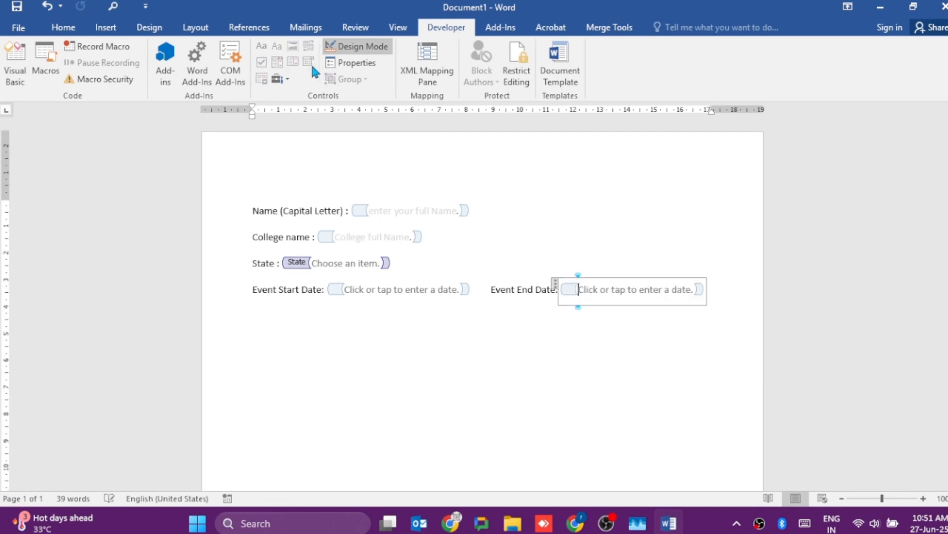
- Add the label "Confirm your Entry:" two lines below the event dates and insert a check box content control after it
left_click(716, 288)
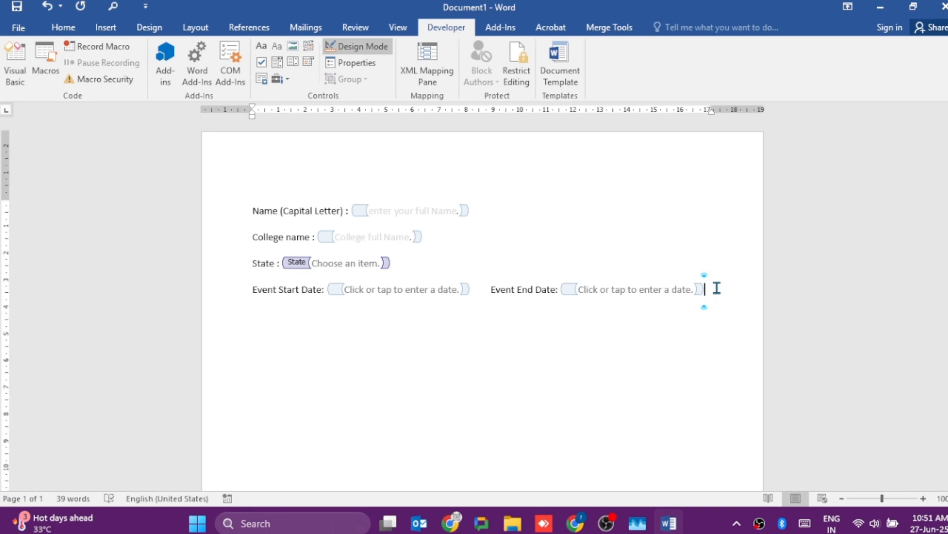
key("Return")
key("Return")
type("confirm your ")
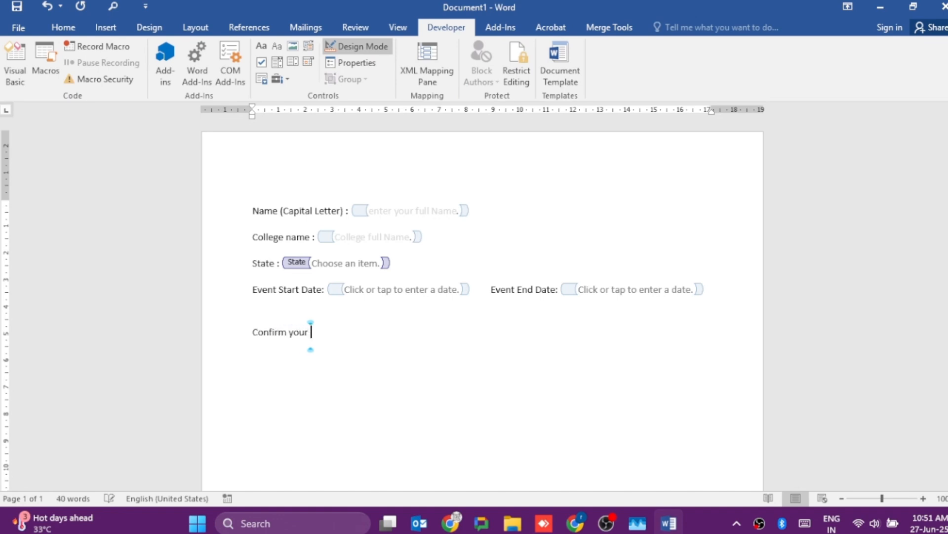
type("Entry:")
left_click(262, 63)
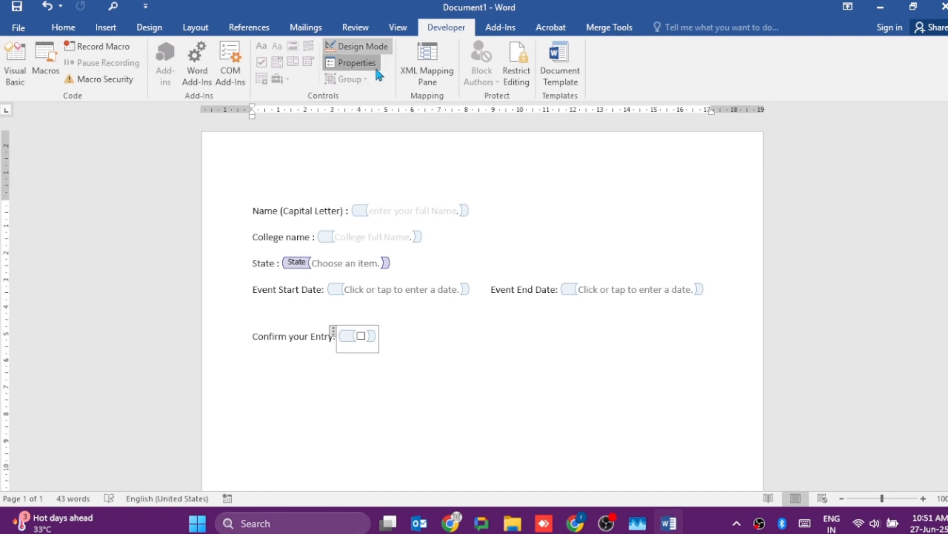
- Set the color of the "Confirm your Entry" check box control to indigo in its properties
left_click(363, 63)
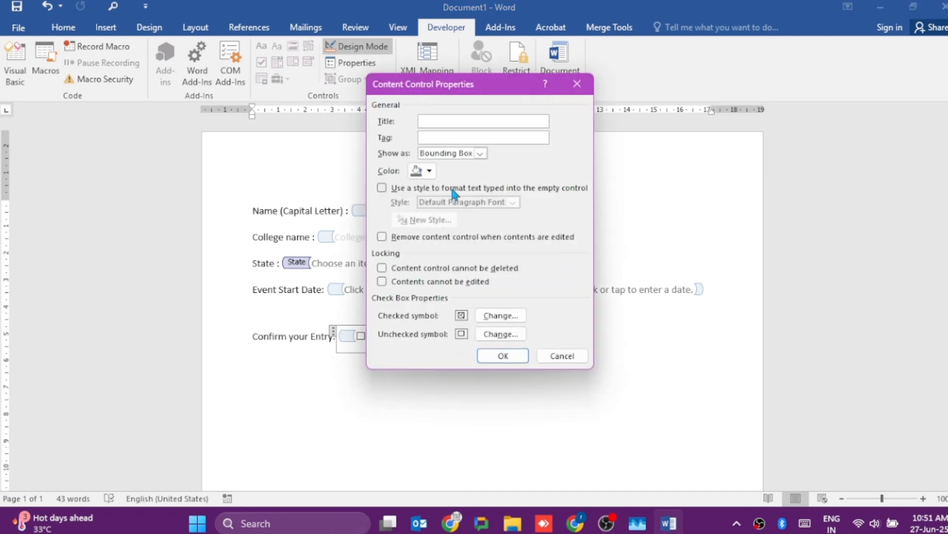
left_click(430, 171)
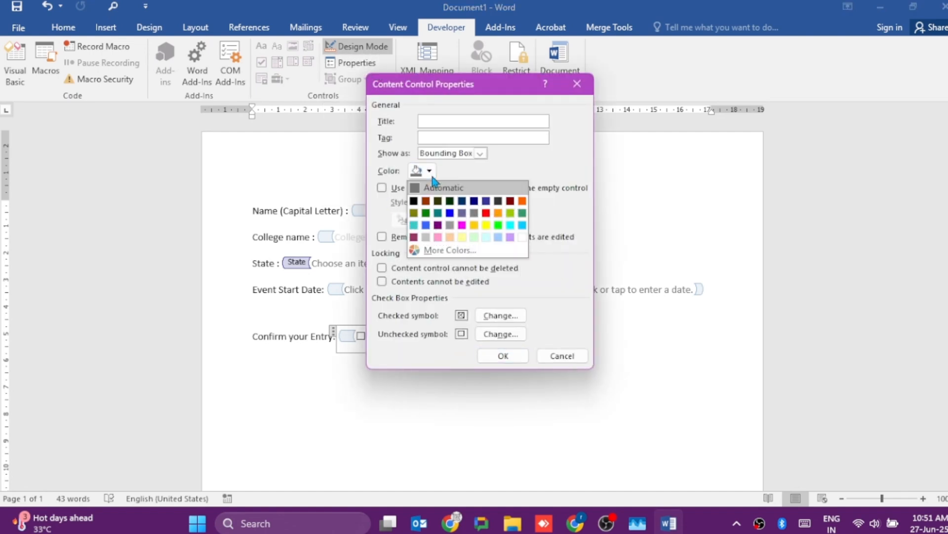
left_click(486, 201)
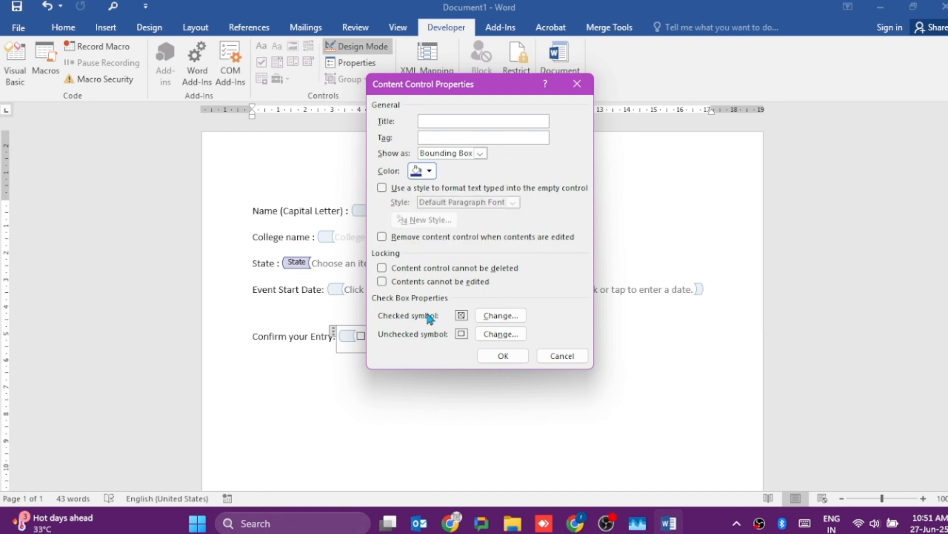
- Set the check box's checked symbol to the Wingdings smiling face and its unchecked symbol to the frowning face, and apply the properties
left_click(509, 320)
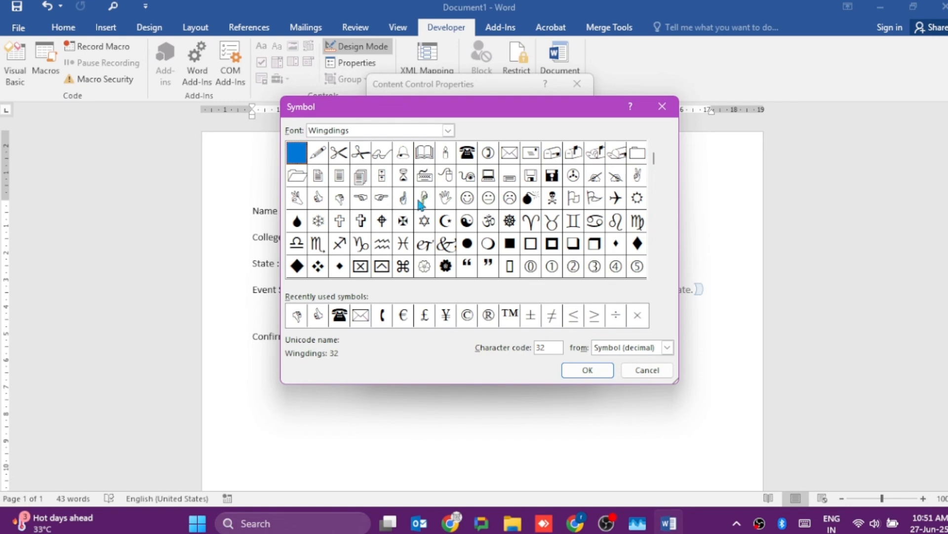
left_click(467, 200)
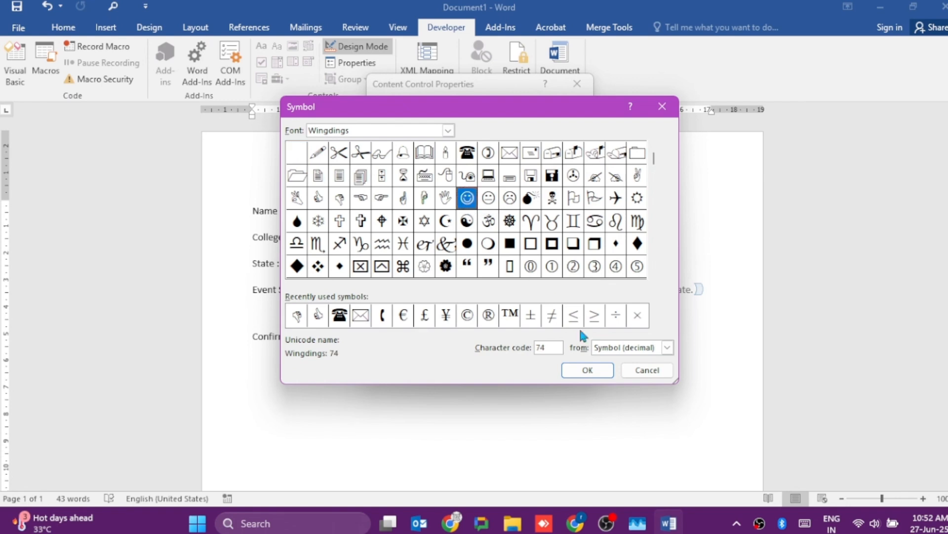
left_click(588, 370)
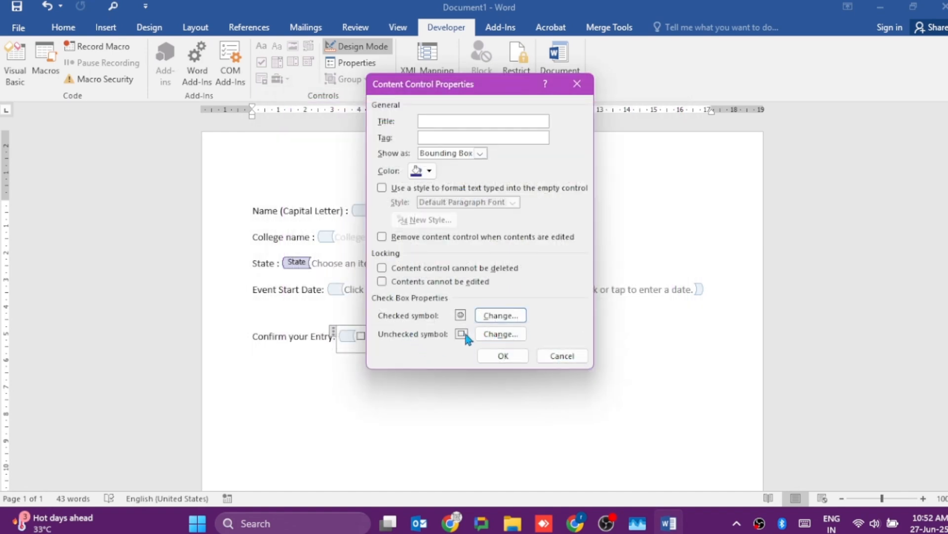
left_click(499, 334)
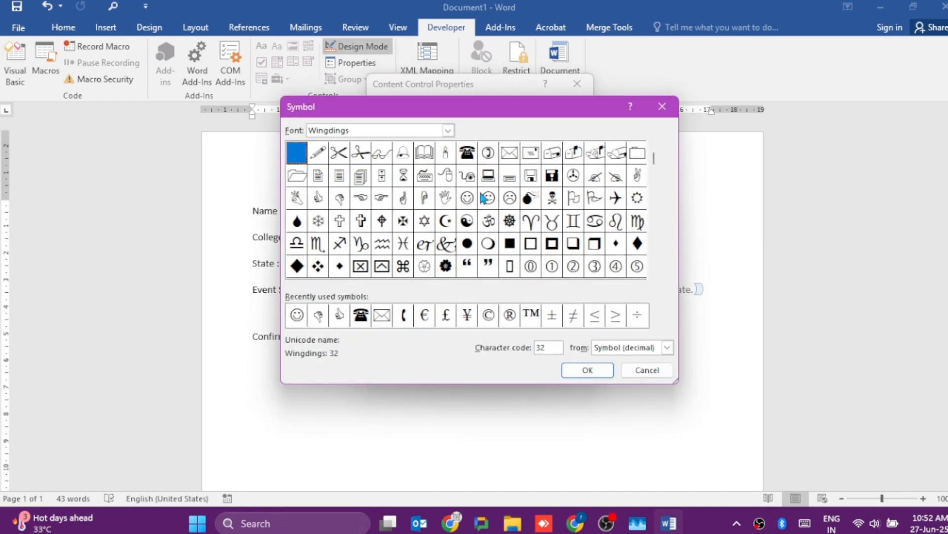
left_click(510, 201)
left_click(598, 372)
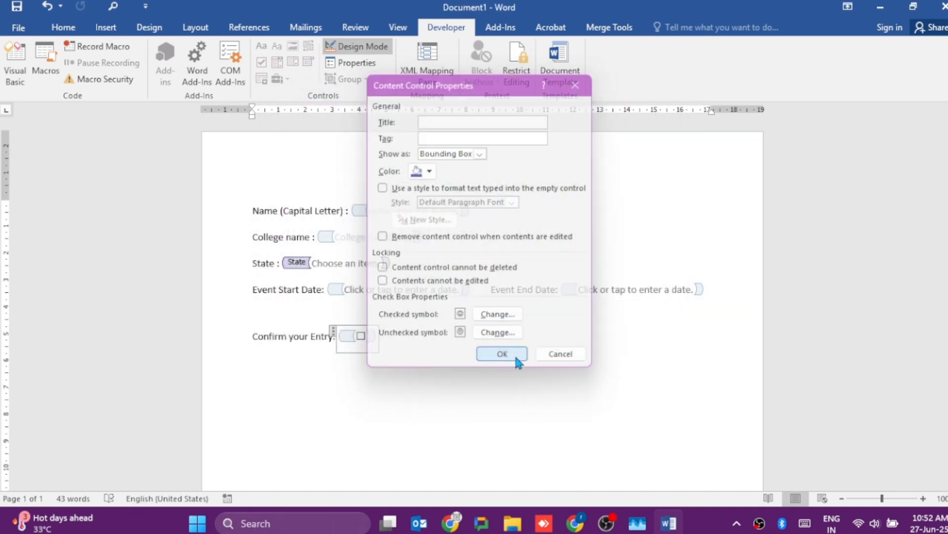
left_click(517, 359)
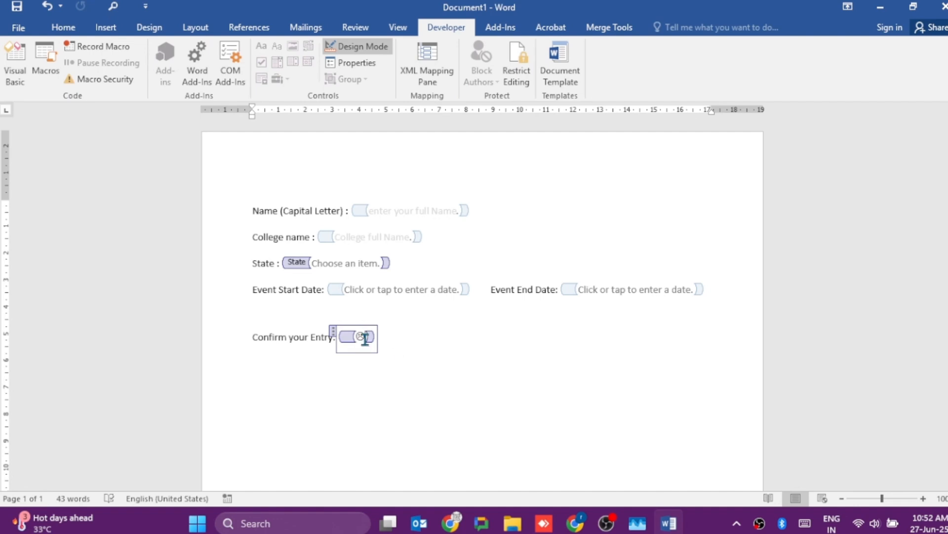
left_click(433, 362)
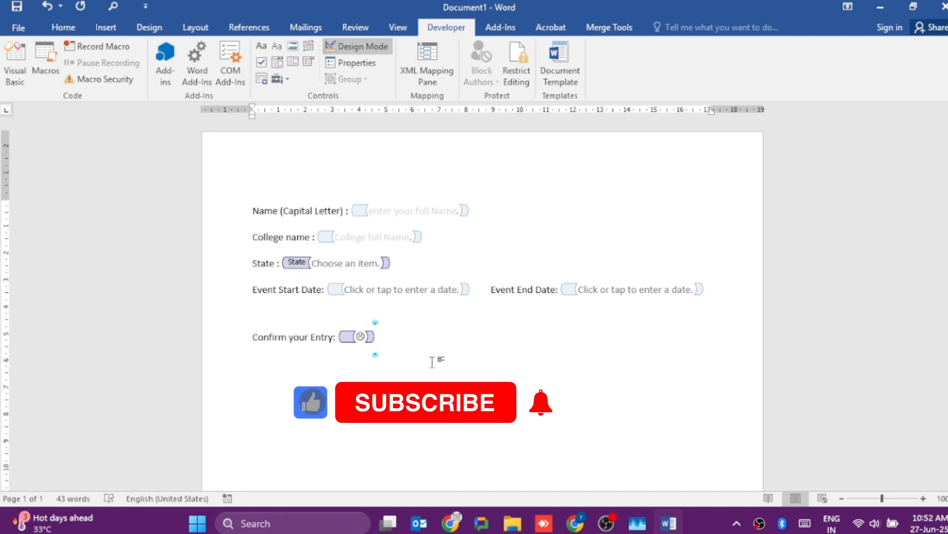
- Set the document's editing restriction to allow only "Filling in forms", and close the Restrict Editing settings
left_click(514, 73)
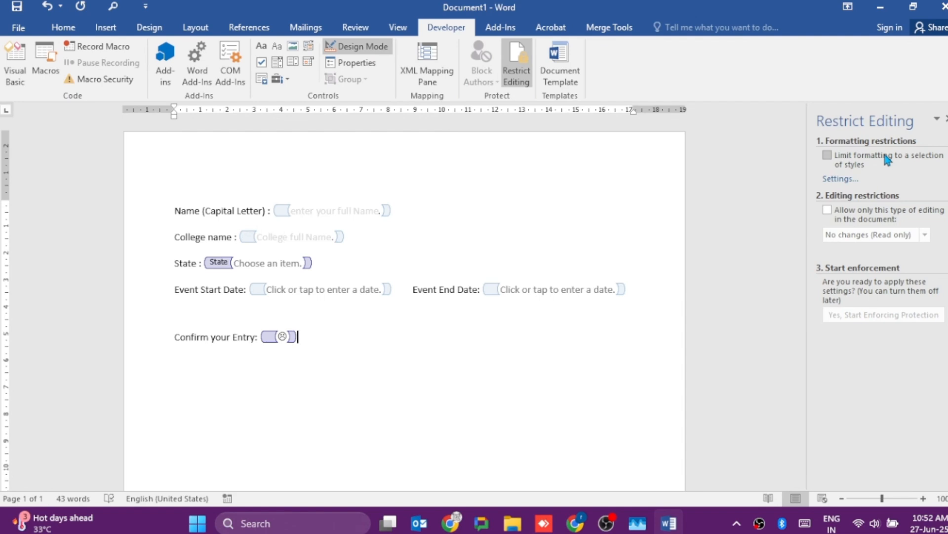
left_click(828, 210)
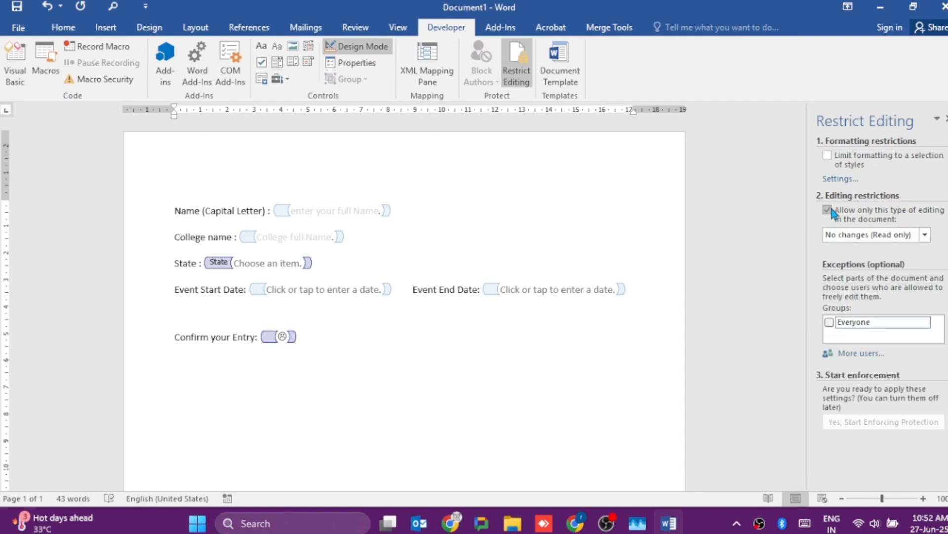
left_click(925, 235)
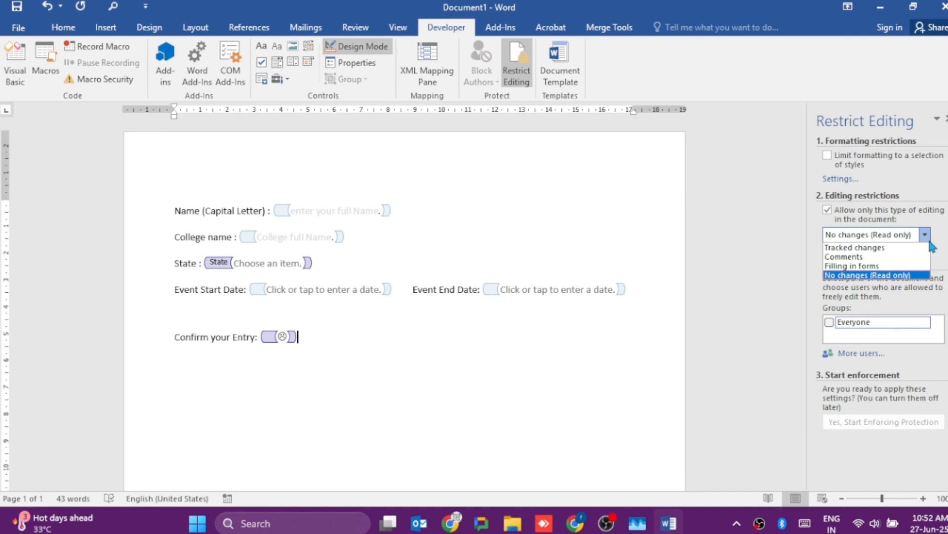
left_click(885, 267)
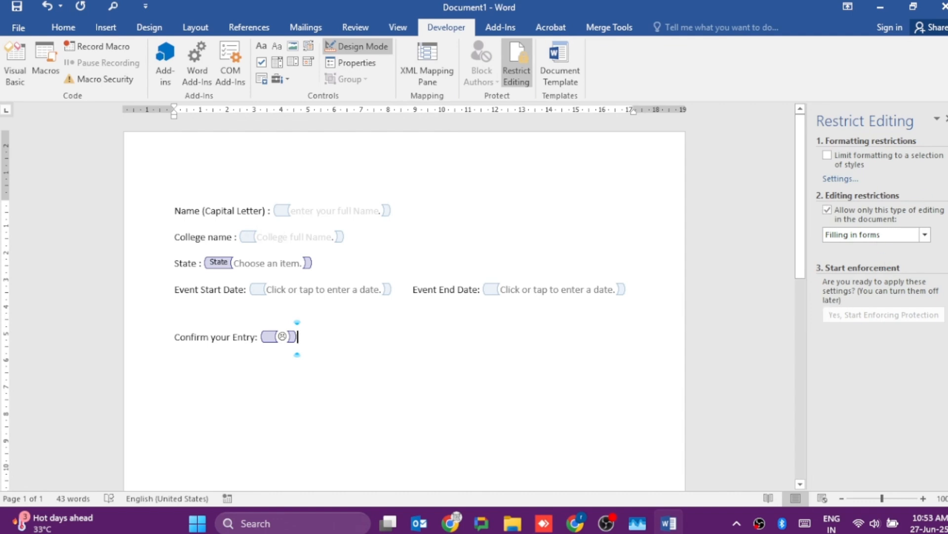
left_click(946, 119)
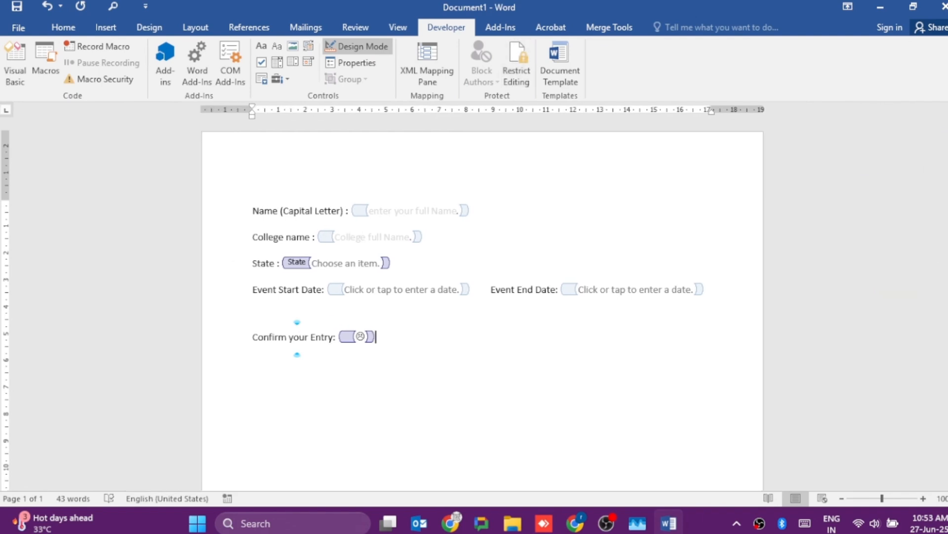
- Start saving a copy of the form to the Desktop folder and set its file type to Word Template
left_click(20, 27)
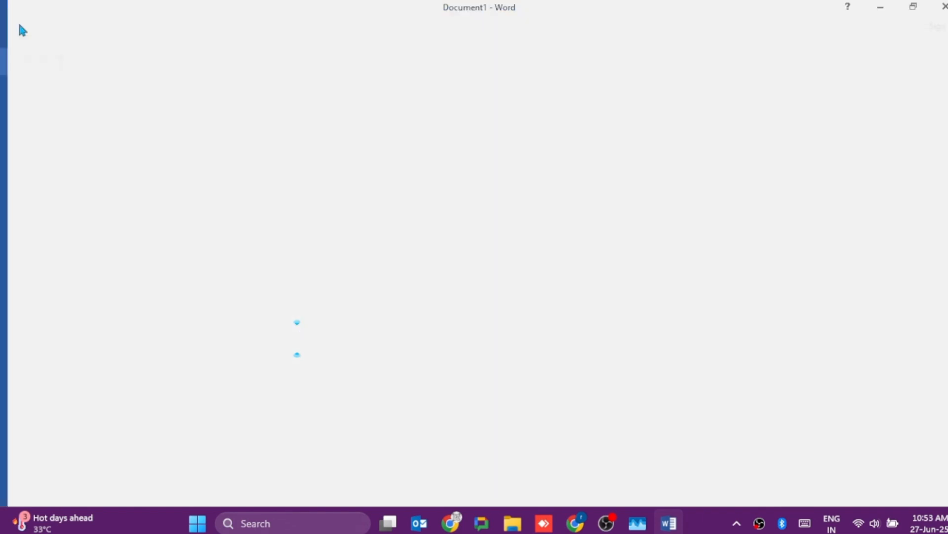
left_click(38, 170)
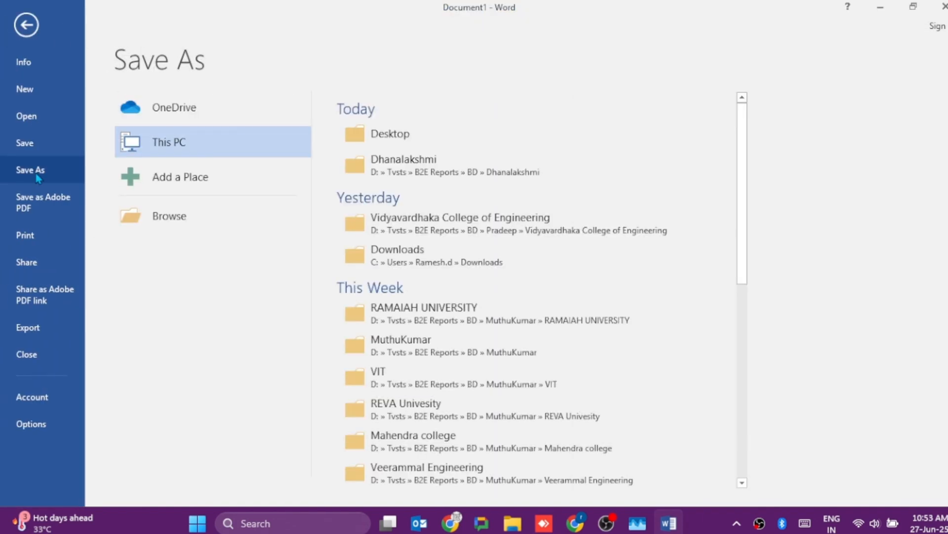
left_click(421, 142)
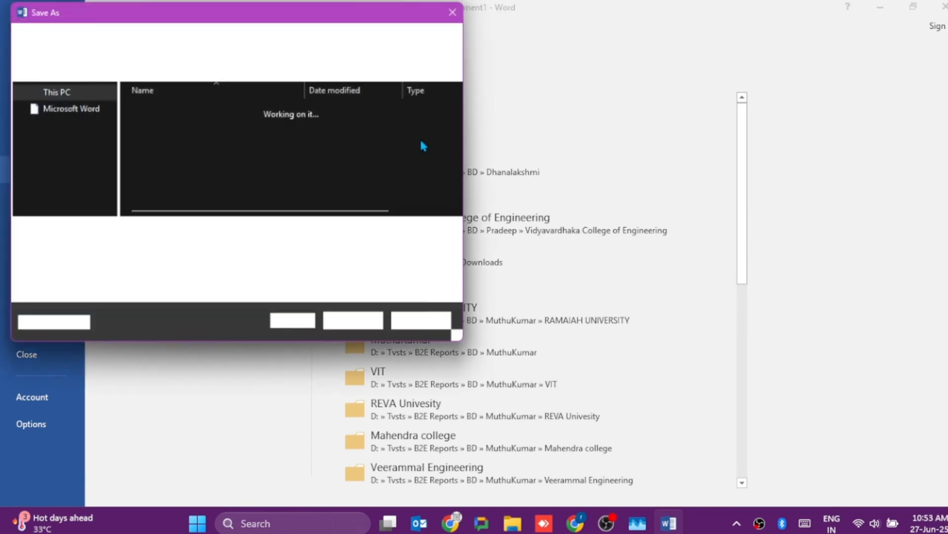
left_click(163, 253)
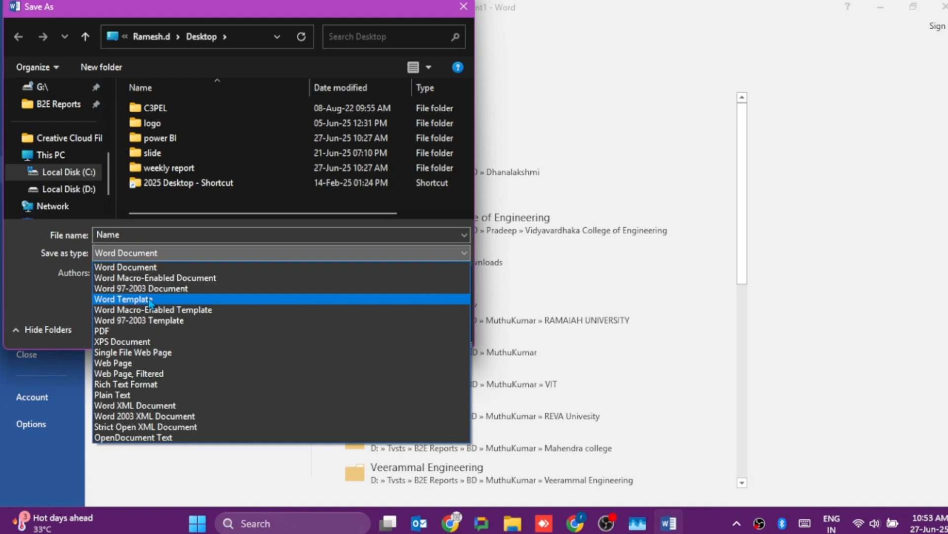
left_click(150, 300)
- Name the template "student entry form", save it in the Desktop folder, and close the document
left_click(150, 235)
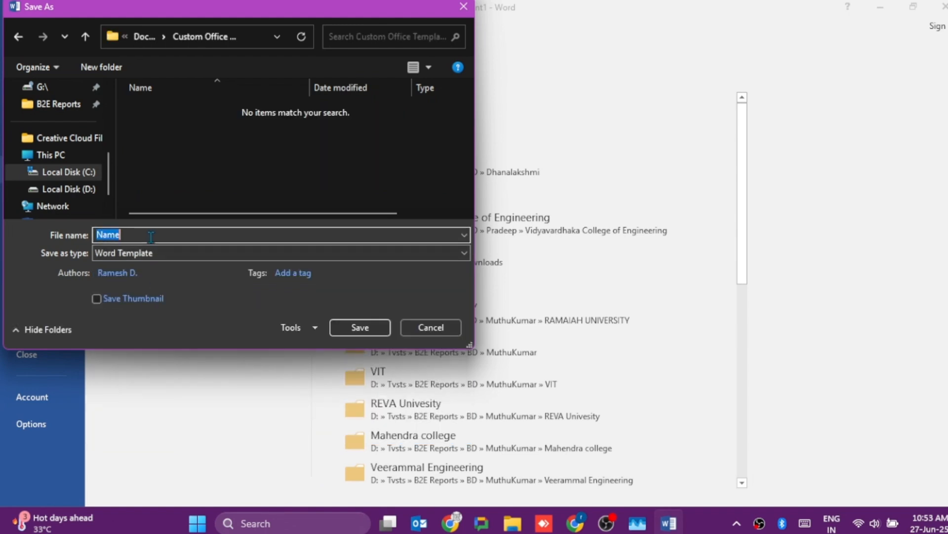
type("s")
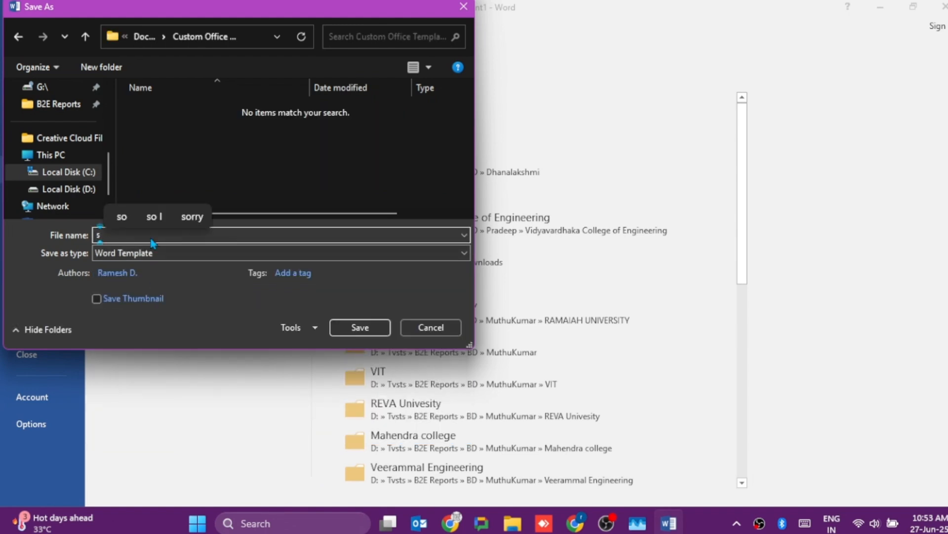
type("tuden")
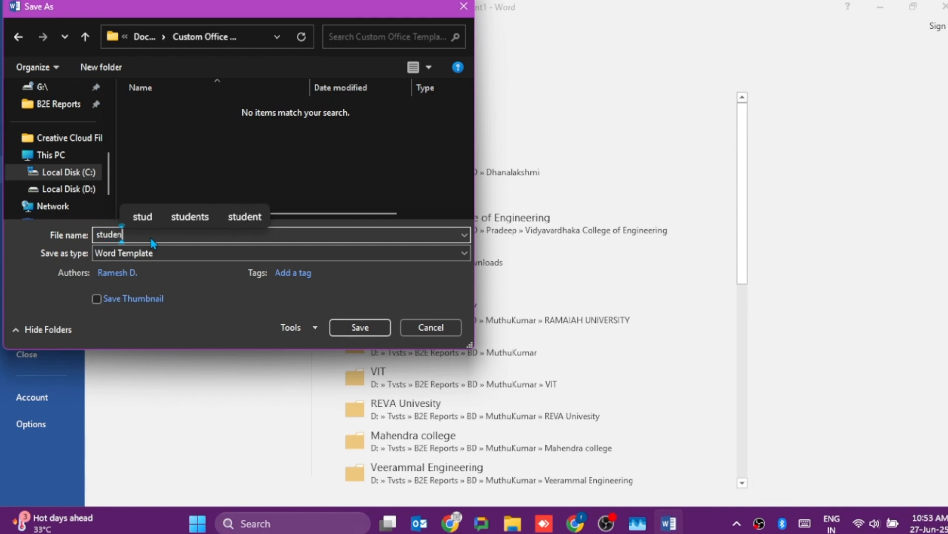
type("t entr")
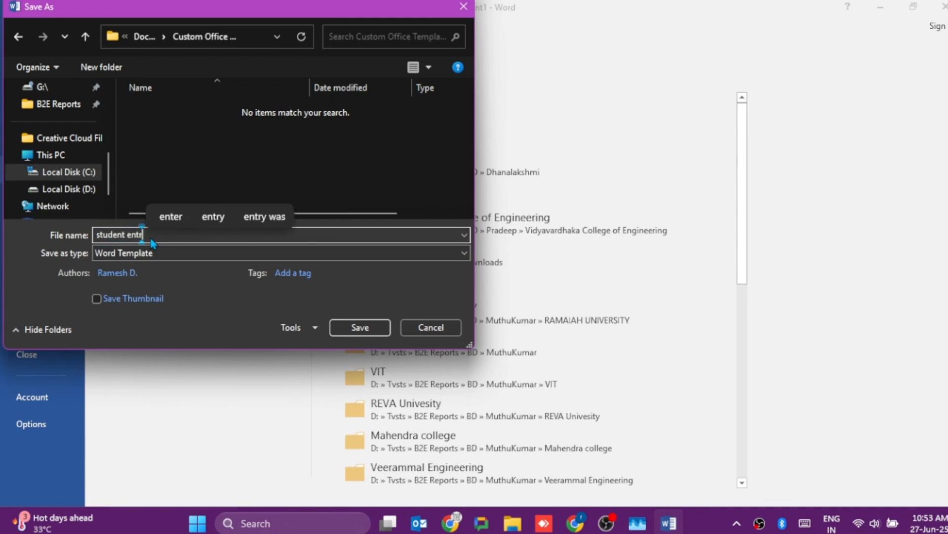
type("y form")
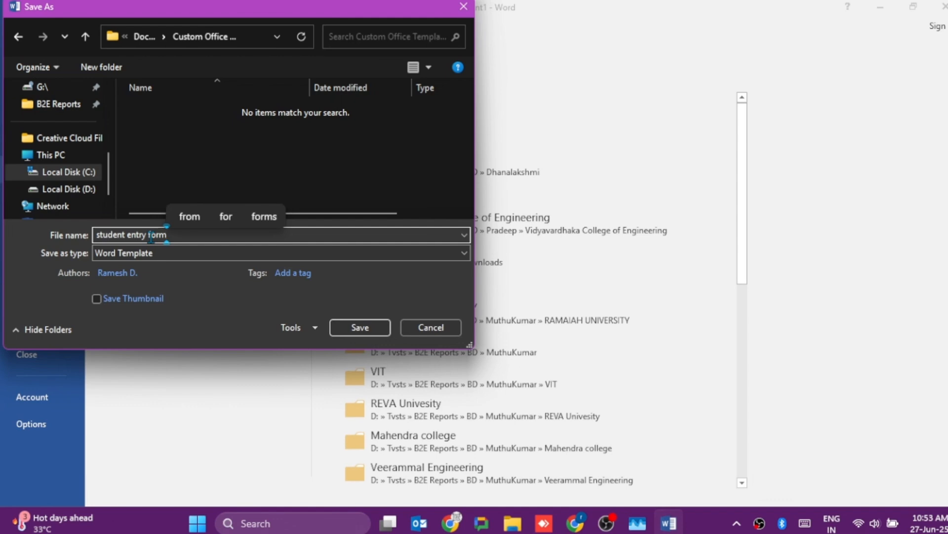
scroll(61, 151, "up", 3)
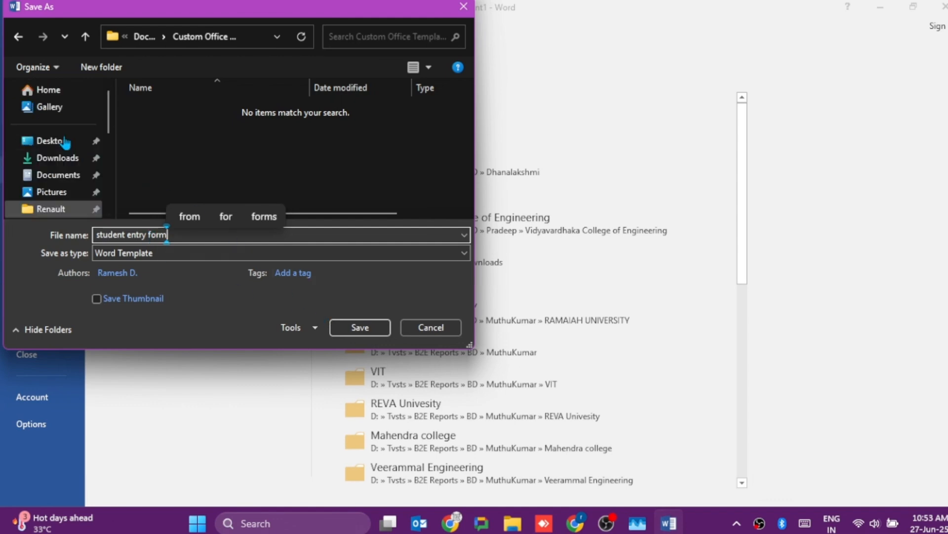
left_click(55, 142)
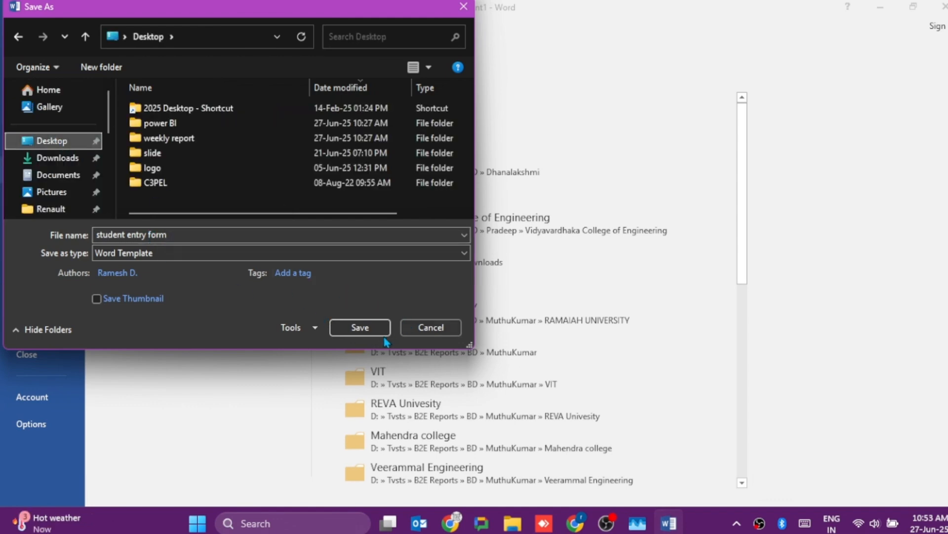
left_click(360, 327)
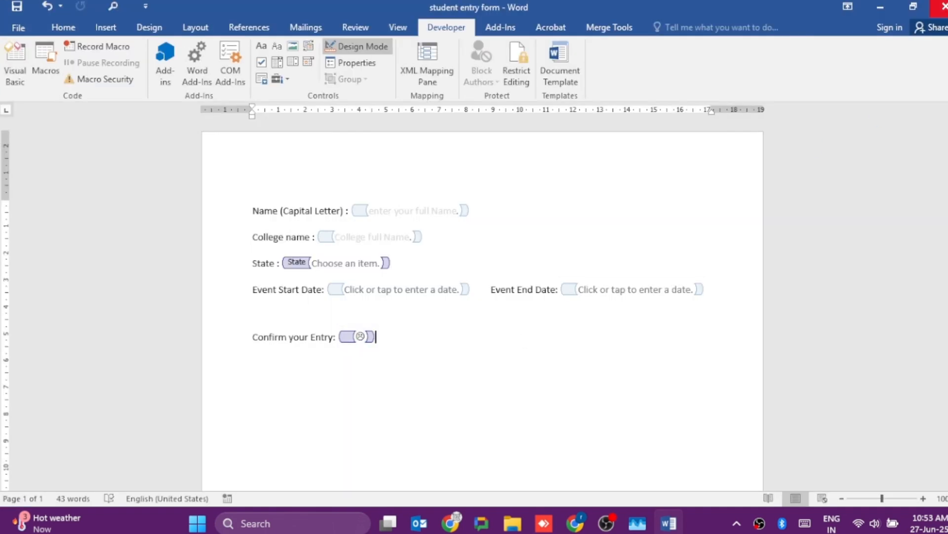
left_click(941, 5)
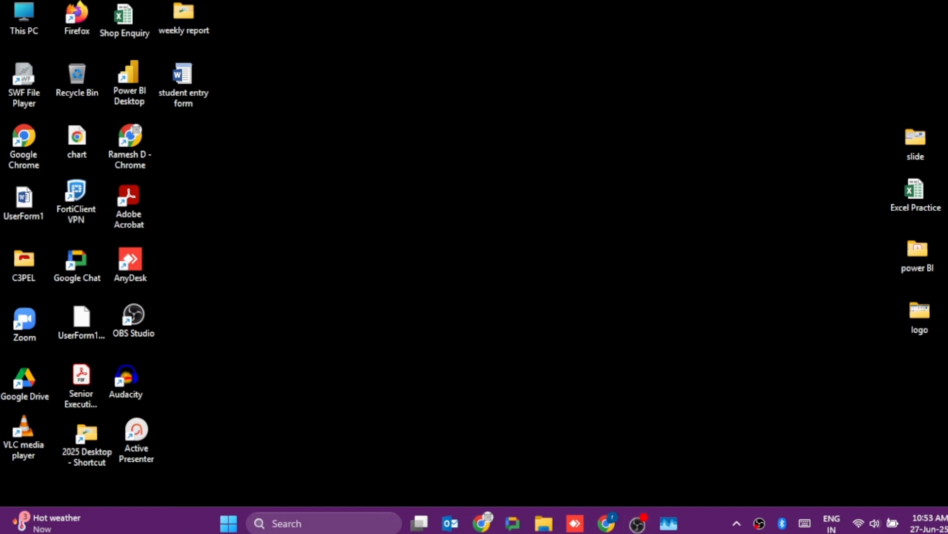
- Create a document from the desktop's "student entry form" template and enter "data mastery hub" in its Name field
double_click(194, 104)
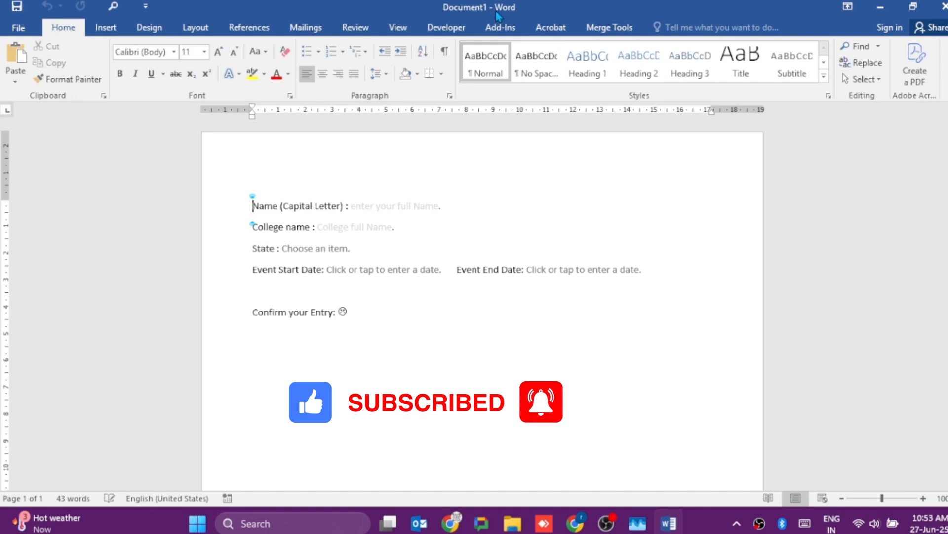
left_click(375, 210)
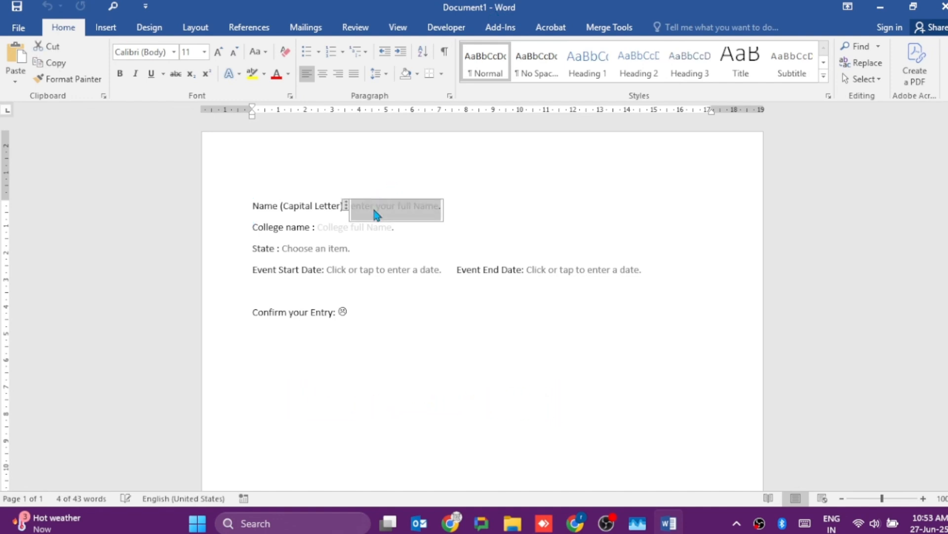
type("da")
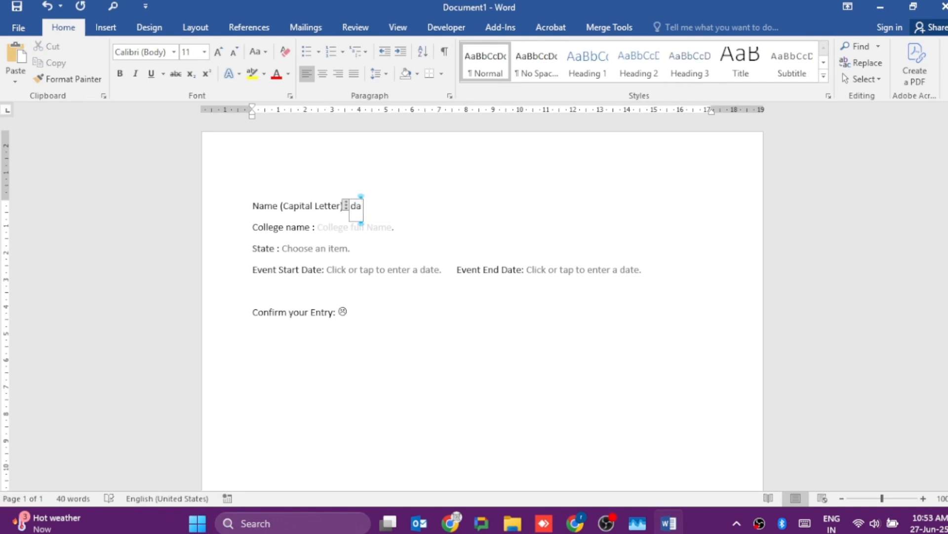
type("ta master")
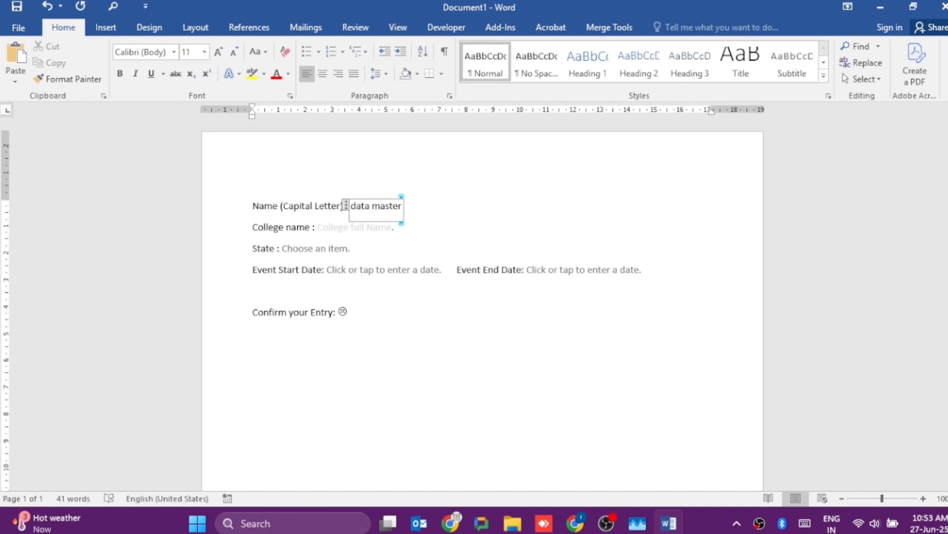
type("y hub")
- Fill in the College name field with "Saraswathi EC"
left_click(323, 231)
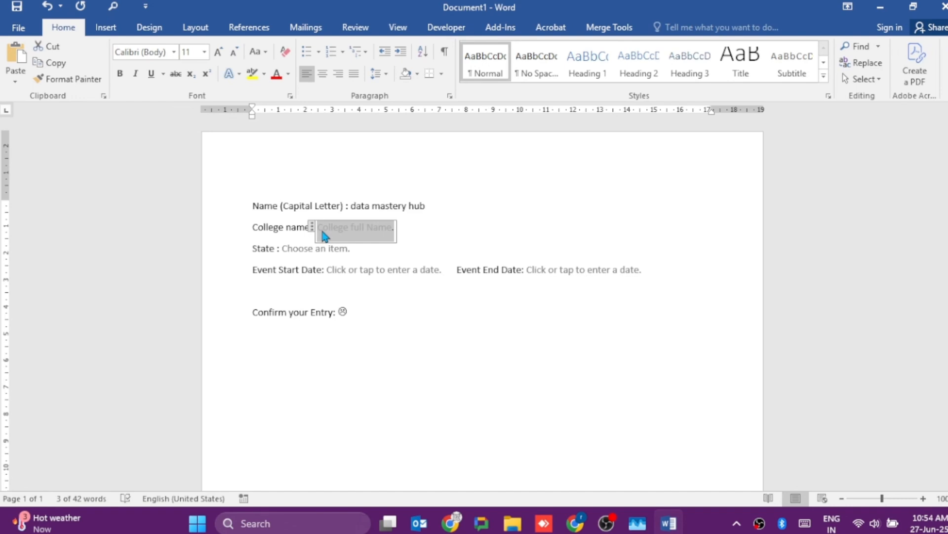
type("Sara")
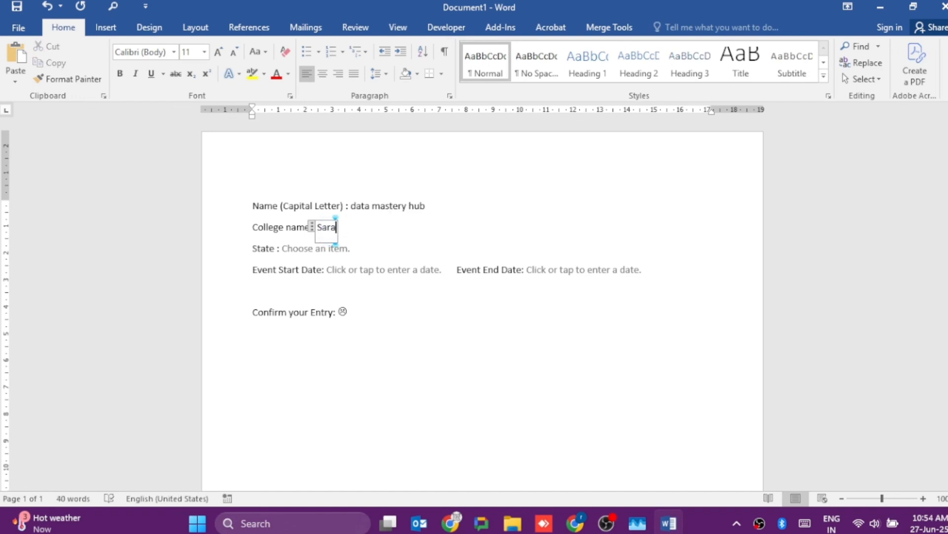
type("swathi")
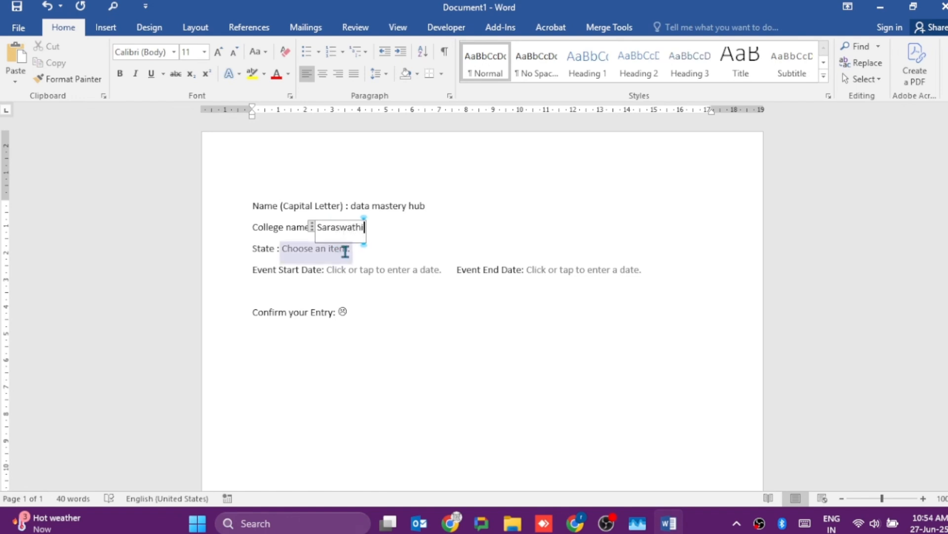
type(" EC")
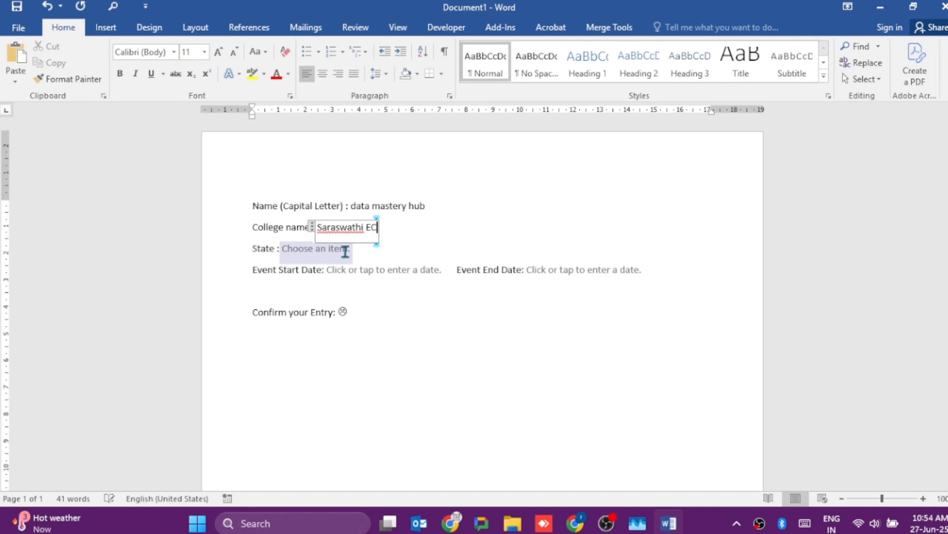
- Choose Karnataka as the state in the form's State drop-down
left_click(311, 254)
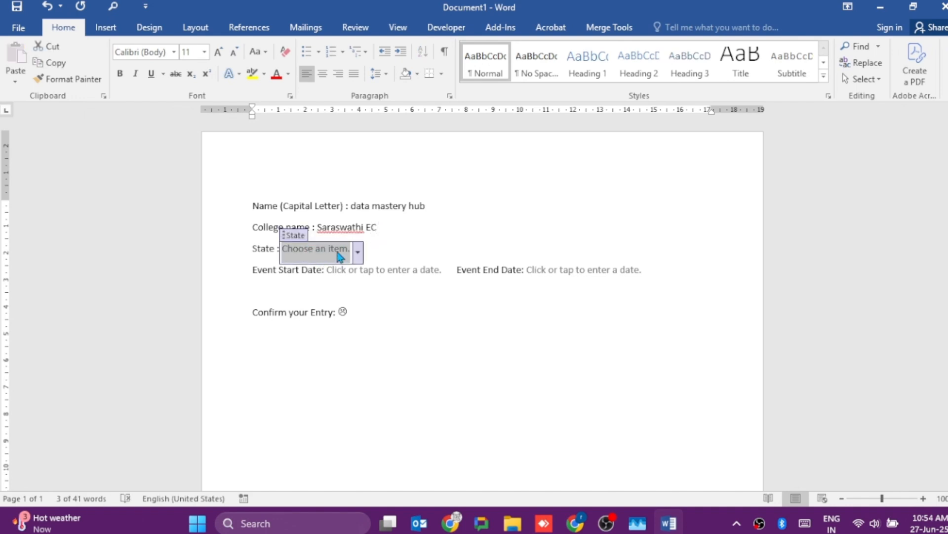
left_click(358, 253)
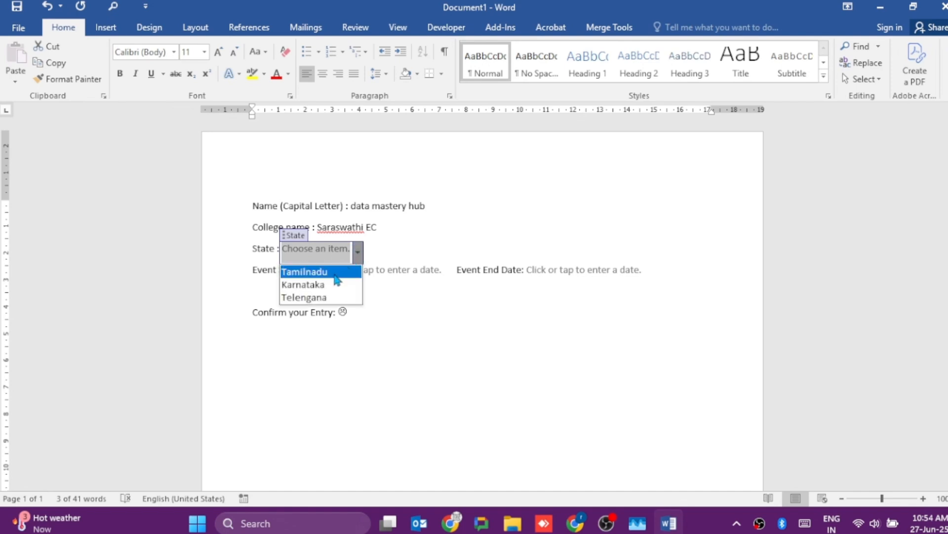
left_click(315, 289)
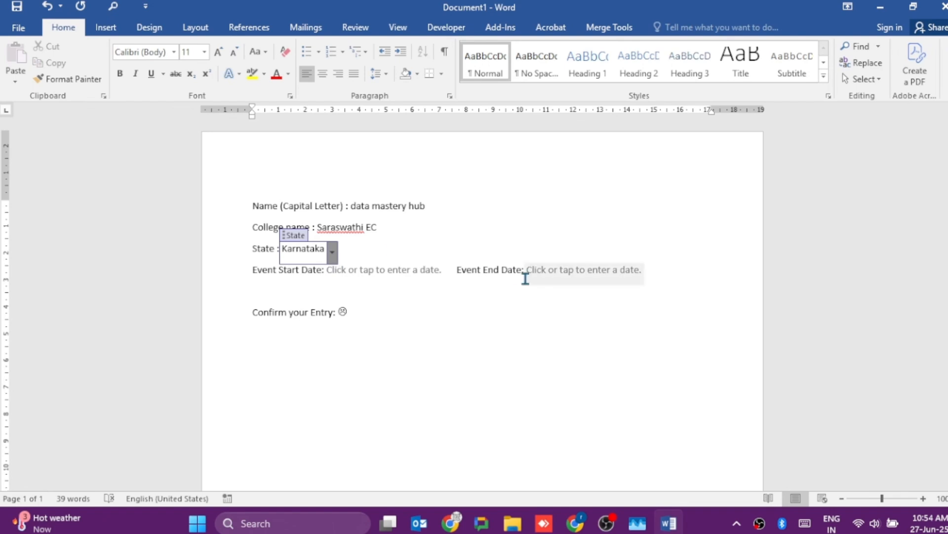
- Set the Event Start Date to 28-Jun-25 and the Event End Date to 30-Jun-25
left_click(428, 269)
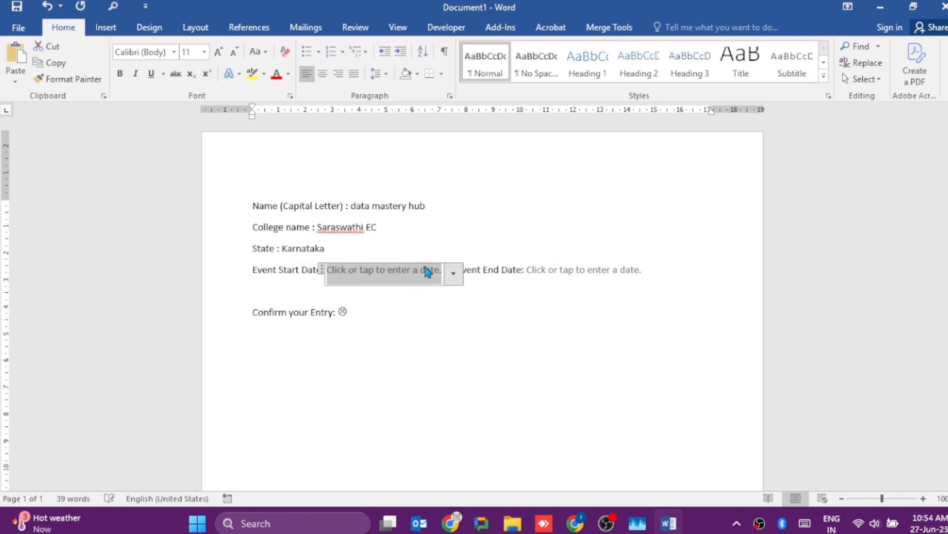
left_click(452, 276)
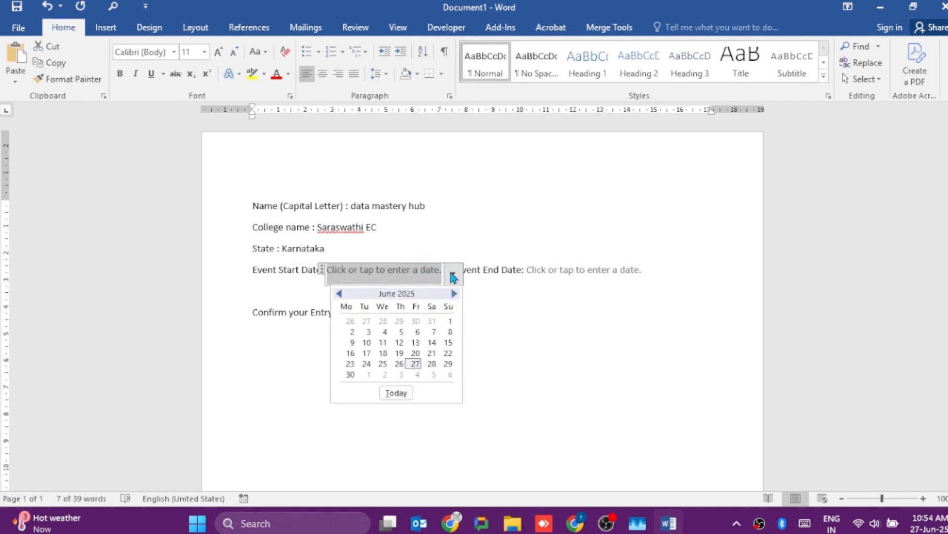
left_click(431, 366)
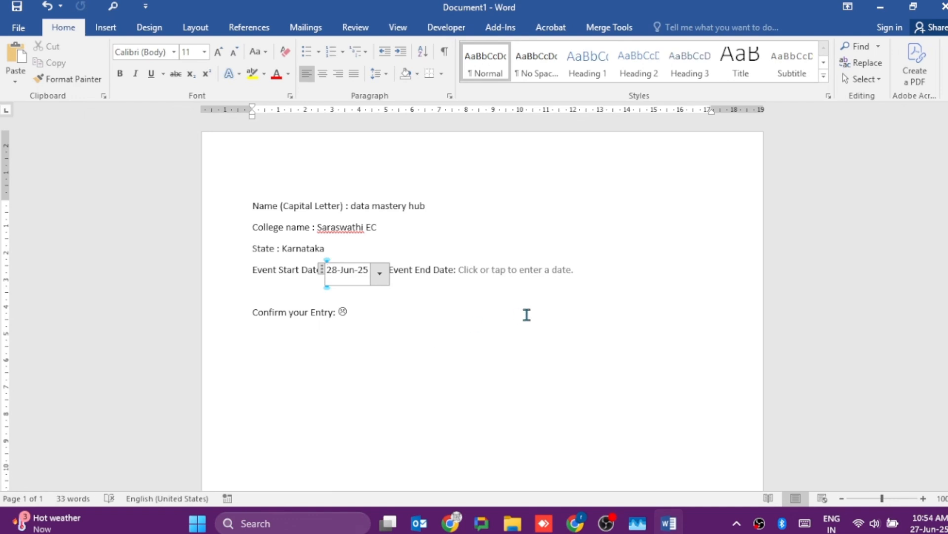
left_click(568, 269)
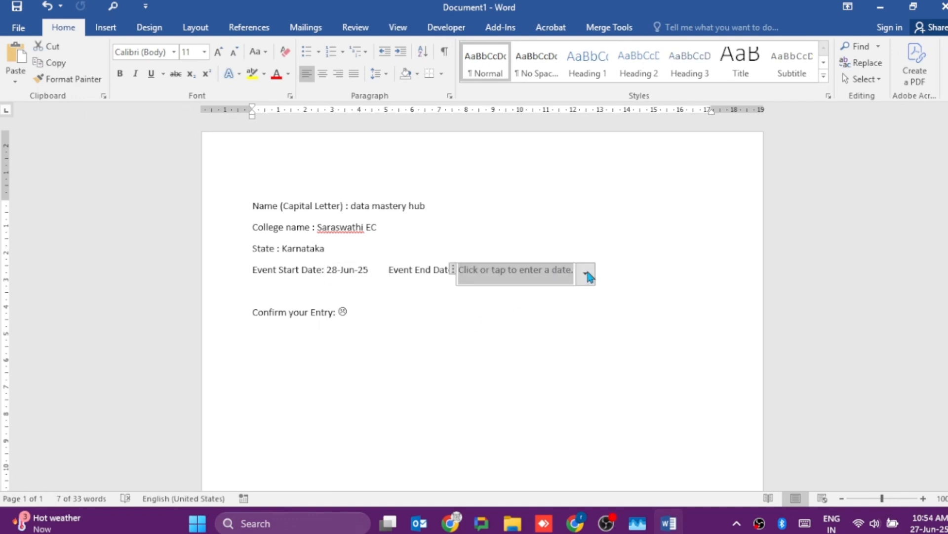
left_click(587, 274)
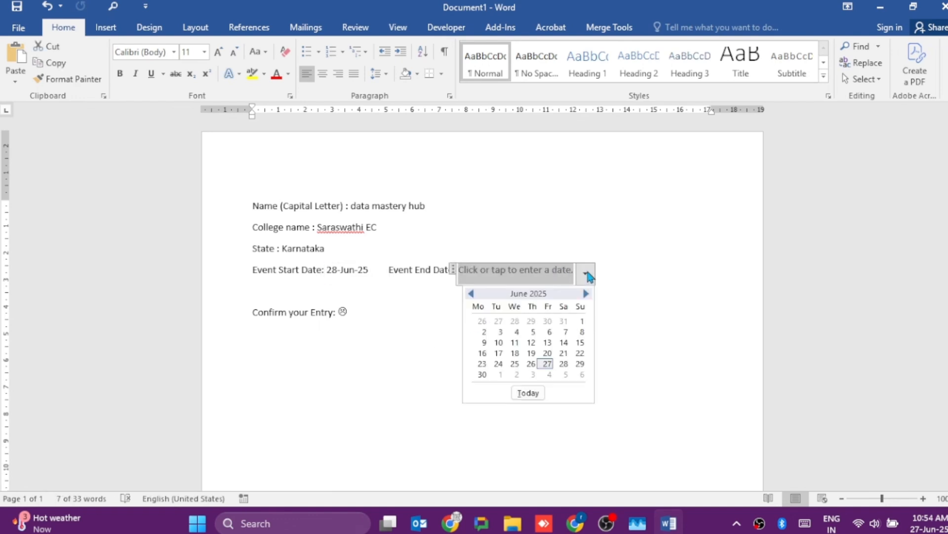
left_click(482, 374)
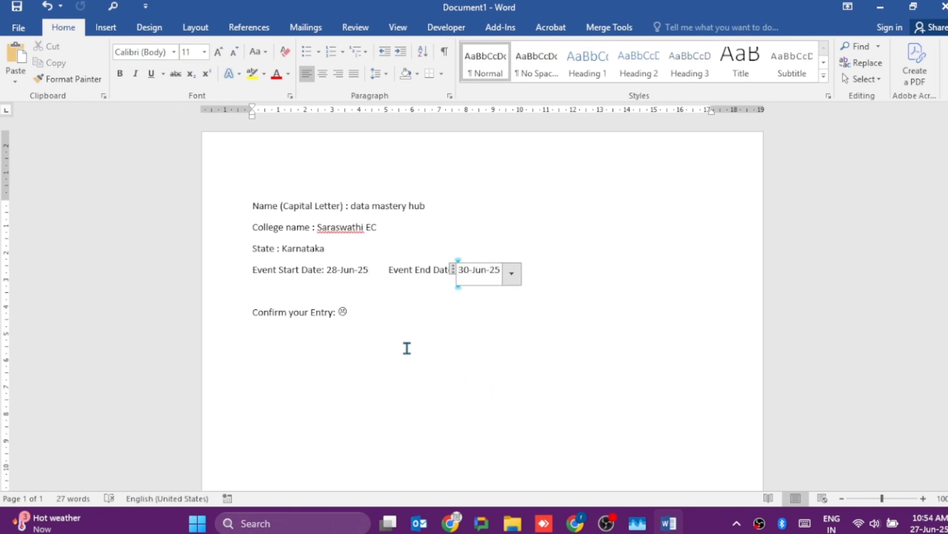
- Toggle the "Confirm your Entry" check box between its checked and unchecked symbols to test it
left_click(345, 316)
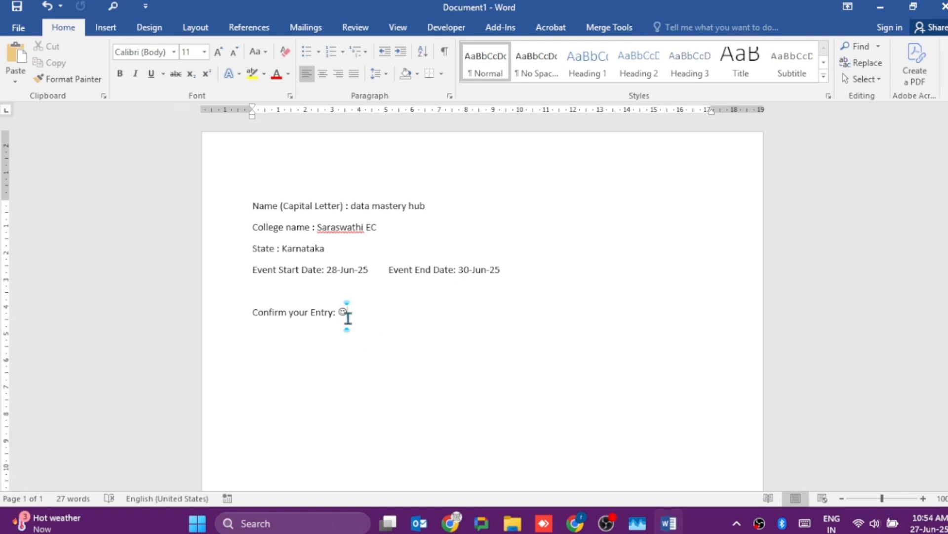
left_click(341, 310)
left_click(344, 313)
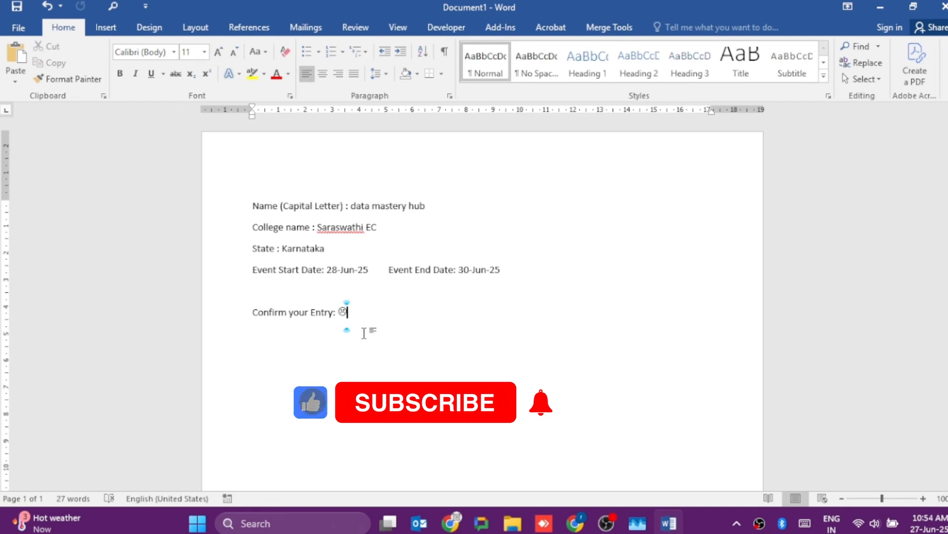
- Save the filled form as a Word document named "Name1" in the Desktop folder and close it
left_click(17, 6)
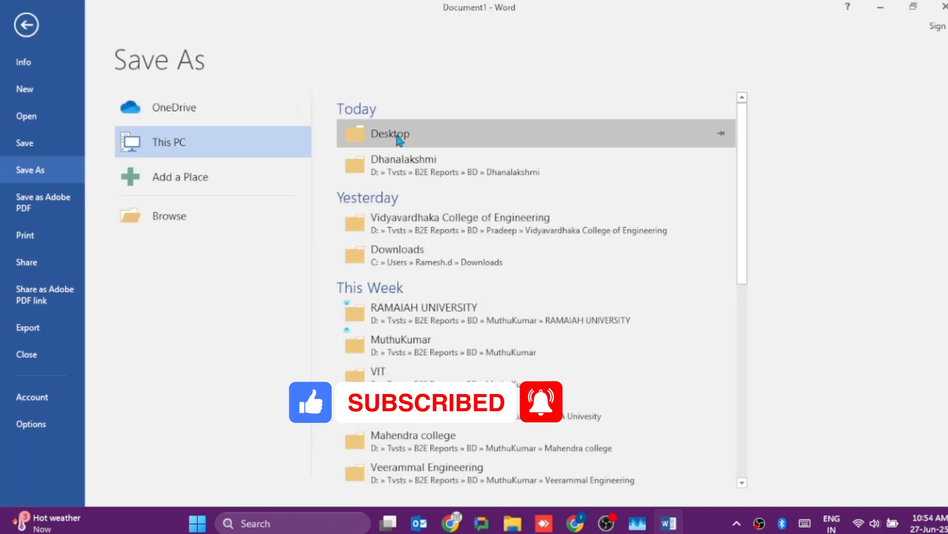
left_click(398, 136)
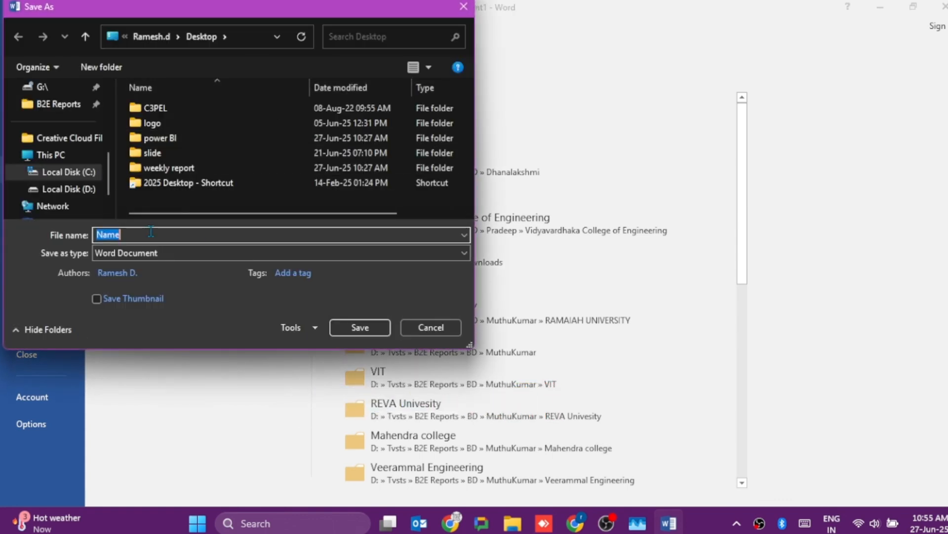
left_click(151, 231)
type("1")
left_click(365, 328)
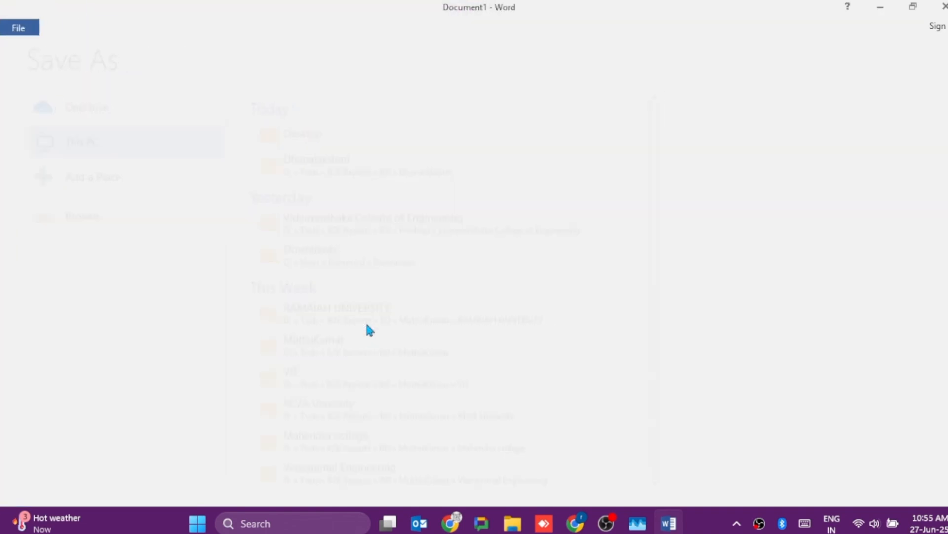
key("alt+F4")
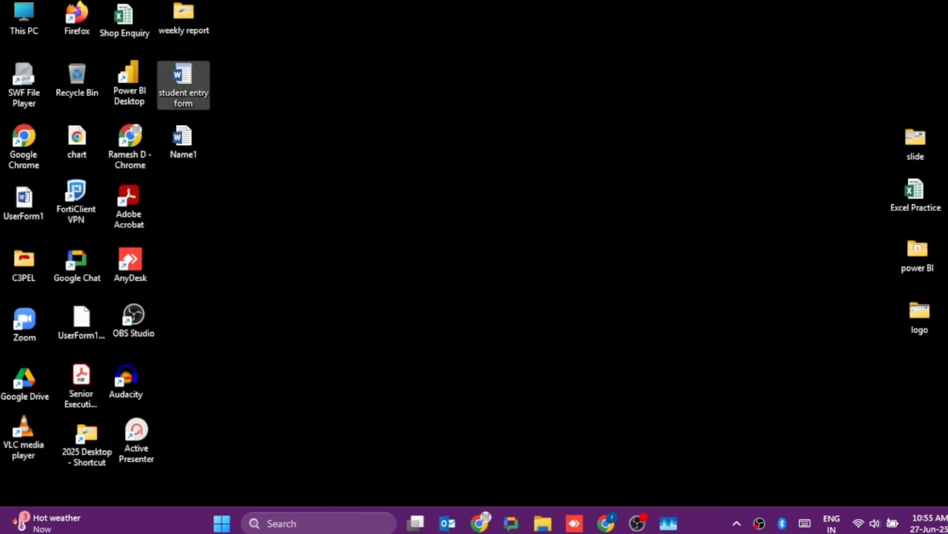
- Open a fresh form from the "student entry form" template on the desktop
double_click(191, 95)
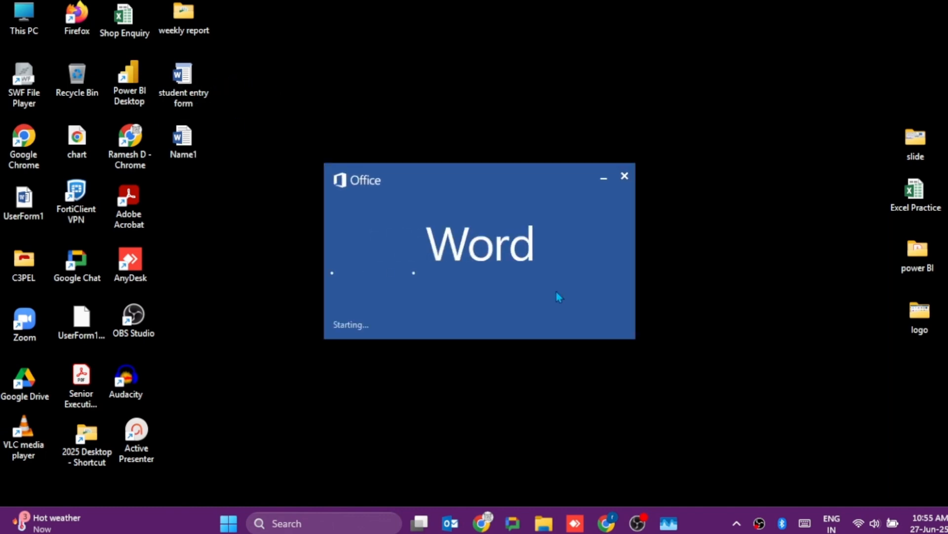